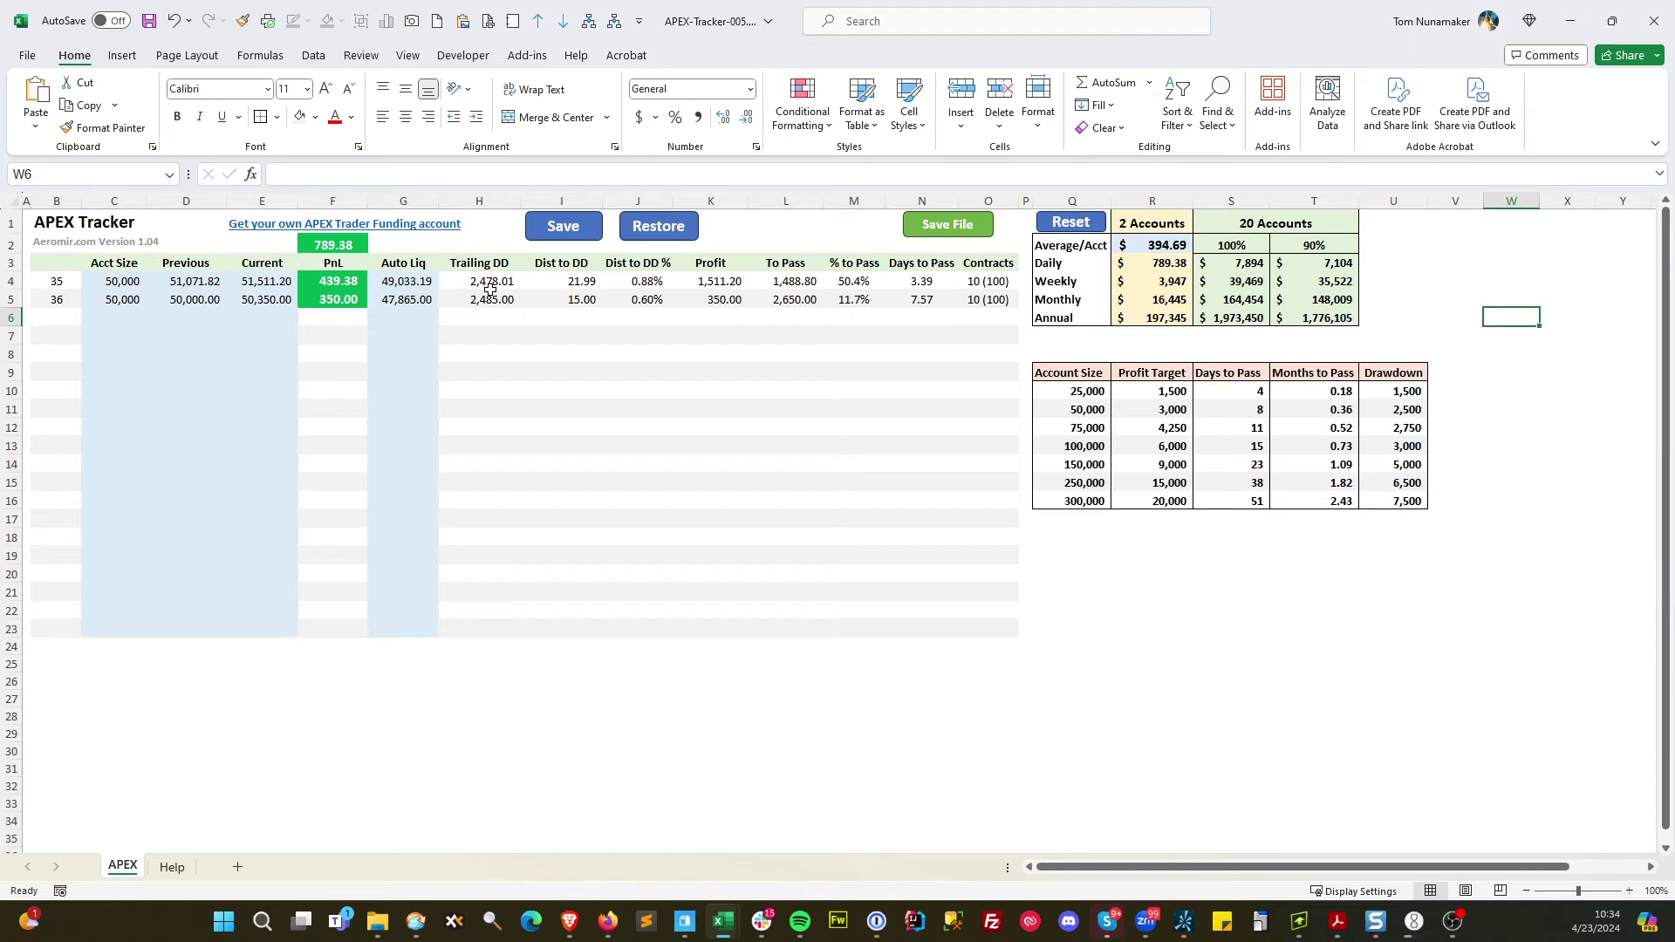
Select account numbers 35 and 36 and check the allowed Acct Size list, keeping 50,000
left_click(561, 443)
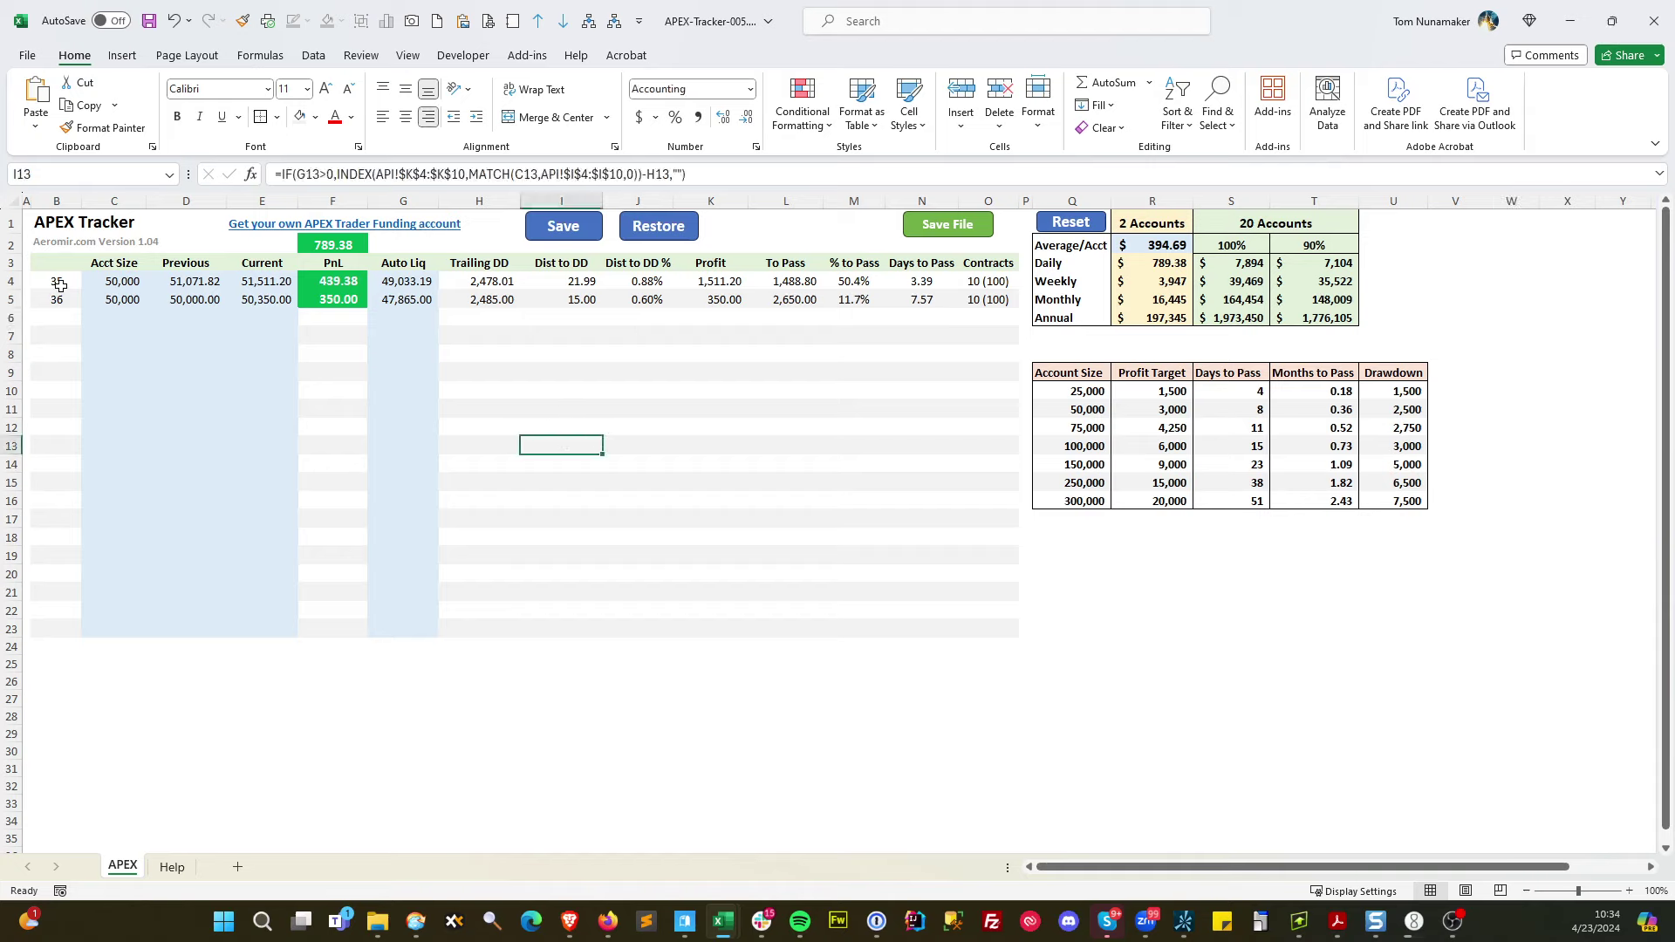
left_click_drag(60, 285, 59, 301)
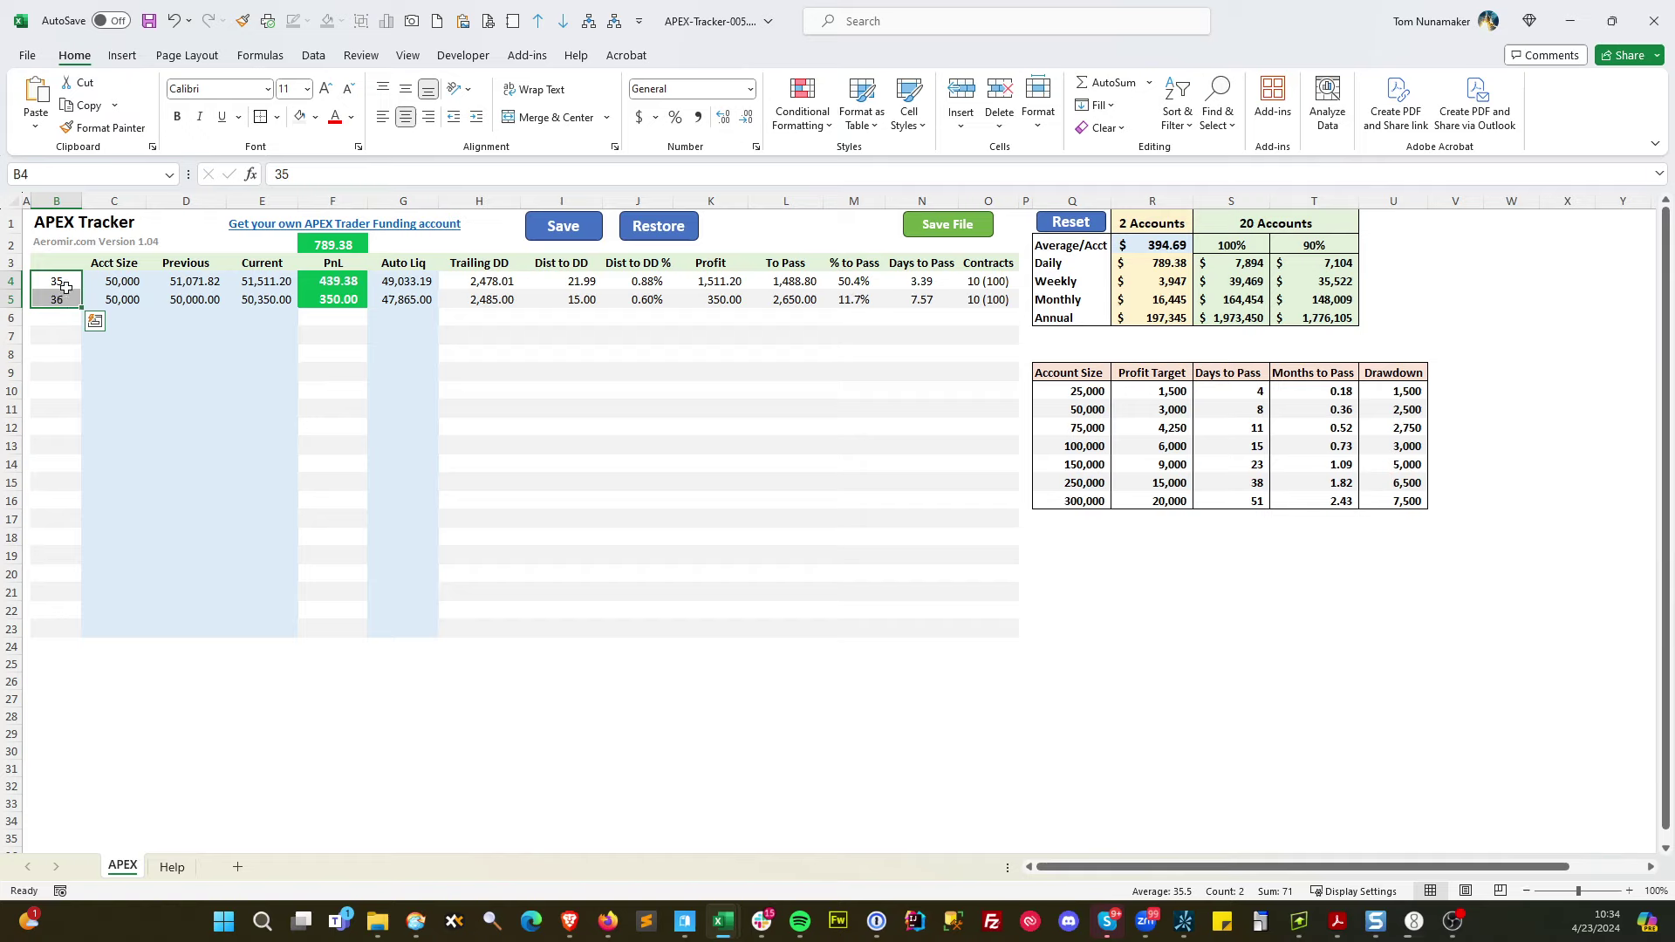
left_click(115, 284)
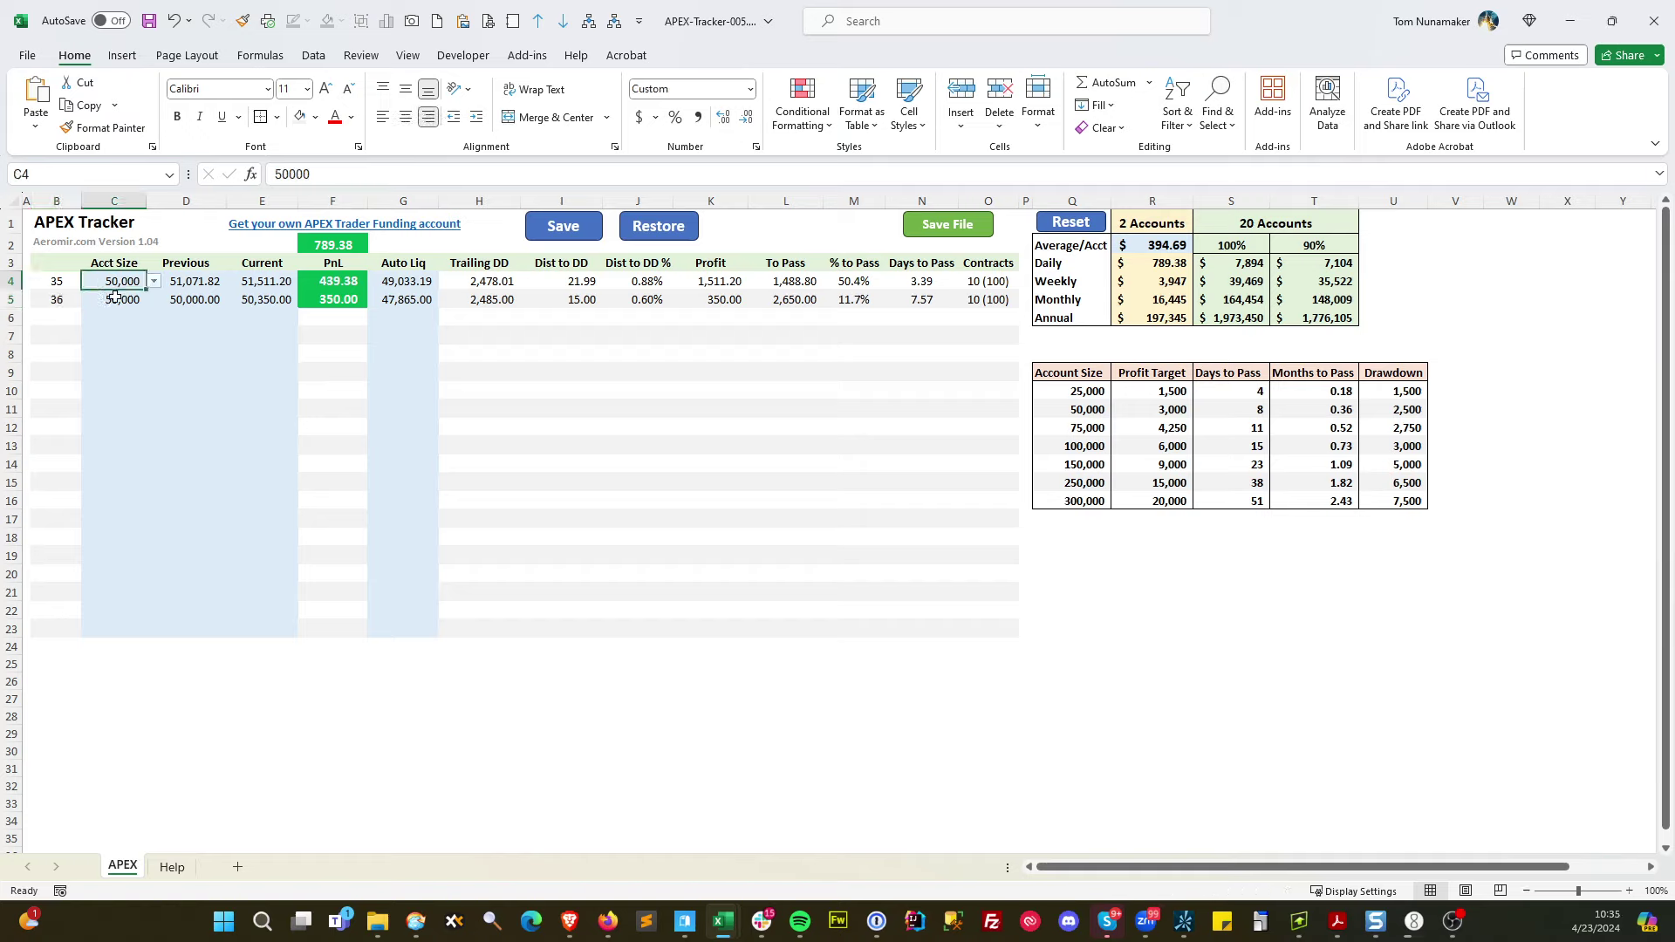
left_click(153, 280)
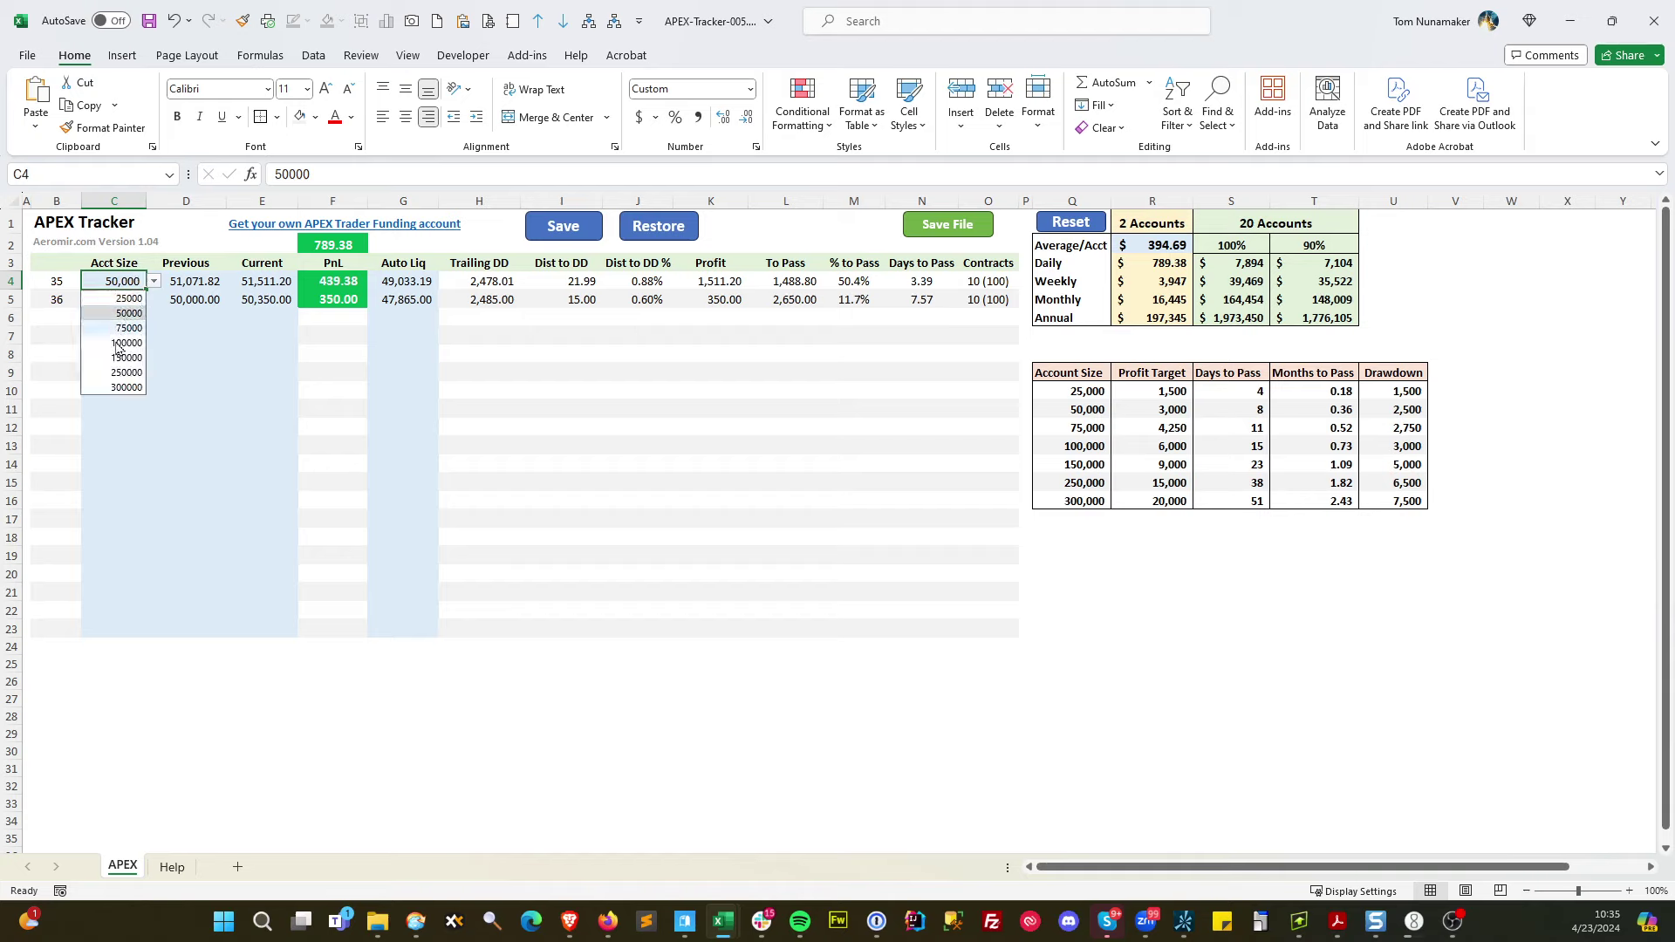
left_click(121, 313)
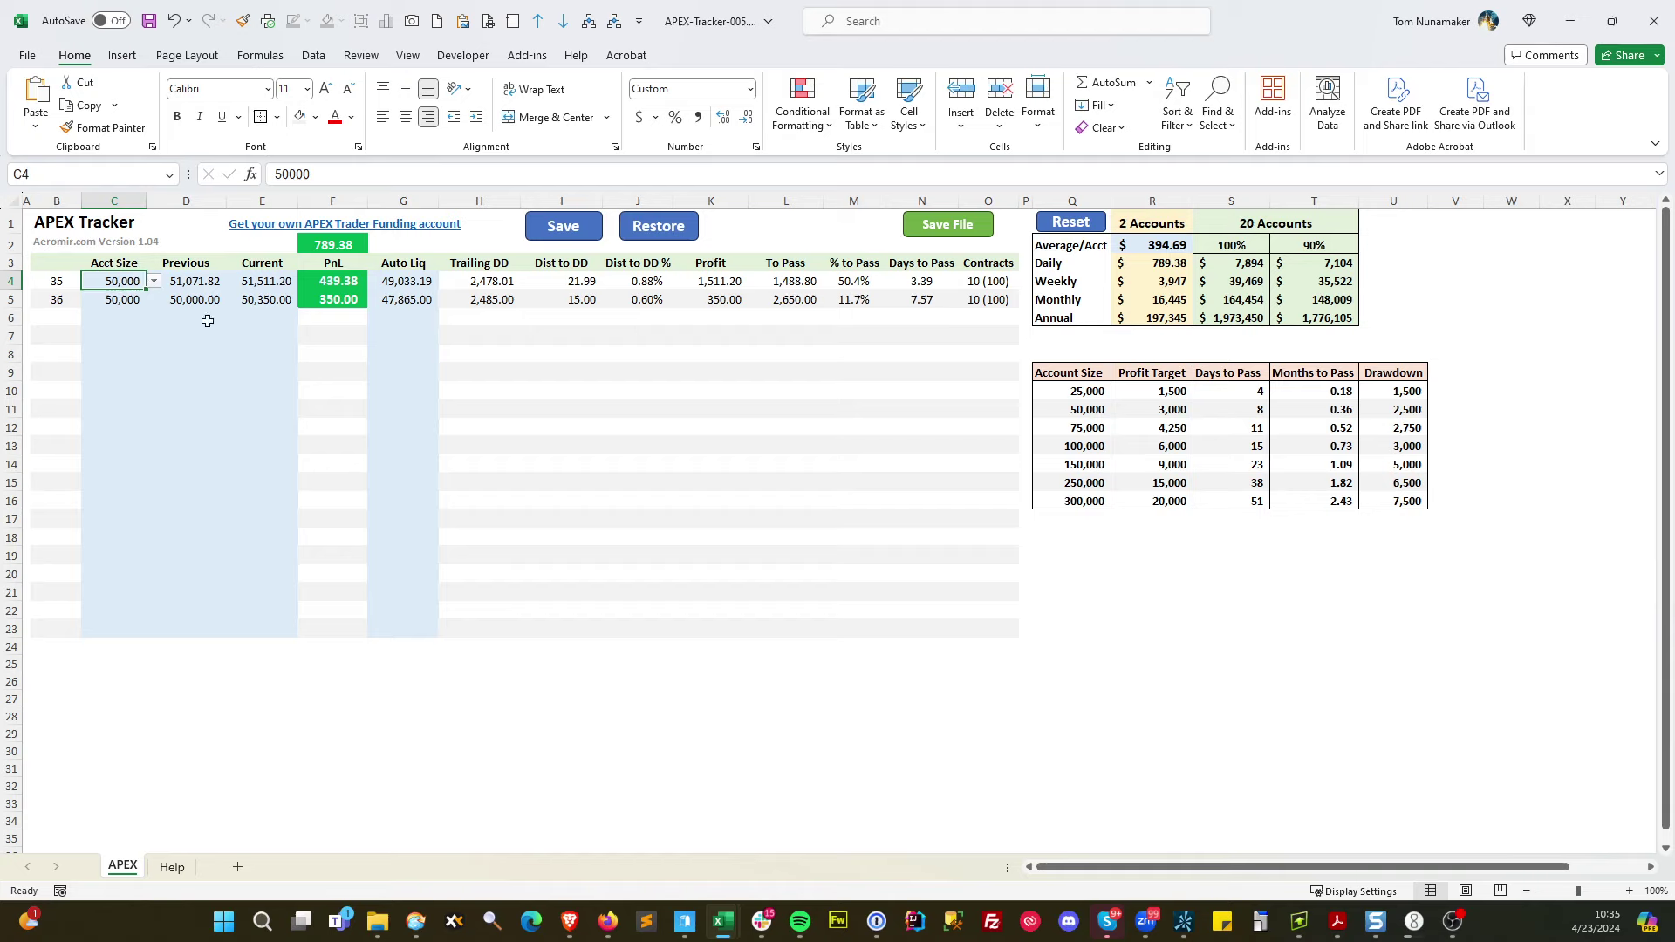
Inspect the first account's Previous balance 51,071.82, Current balance, PnL, Auto Liq and Trailing DD formulas
left_click(188, 284)
left_click_drag(131, 281, 395, 285)
left_click(199, 285)
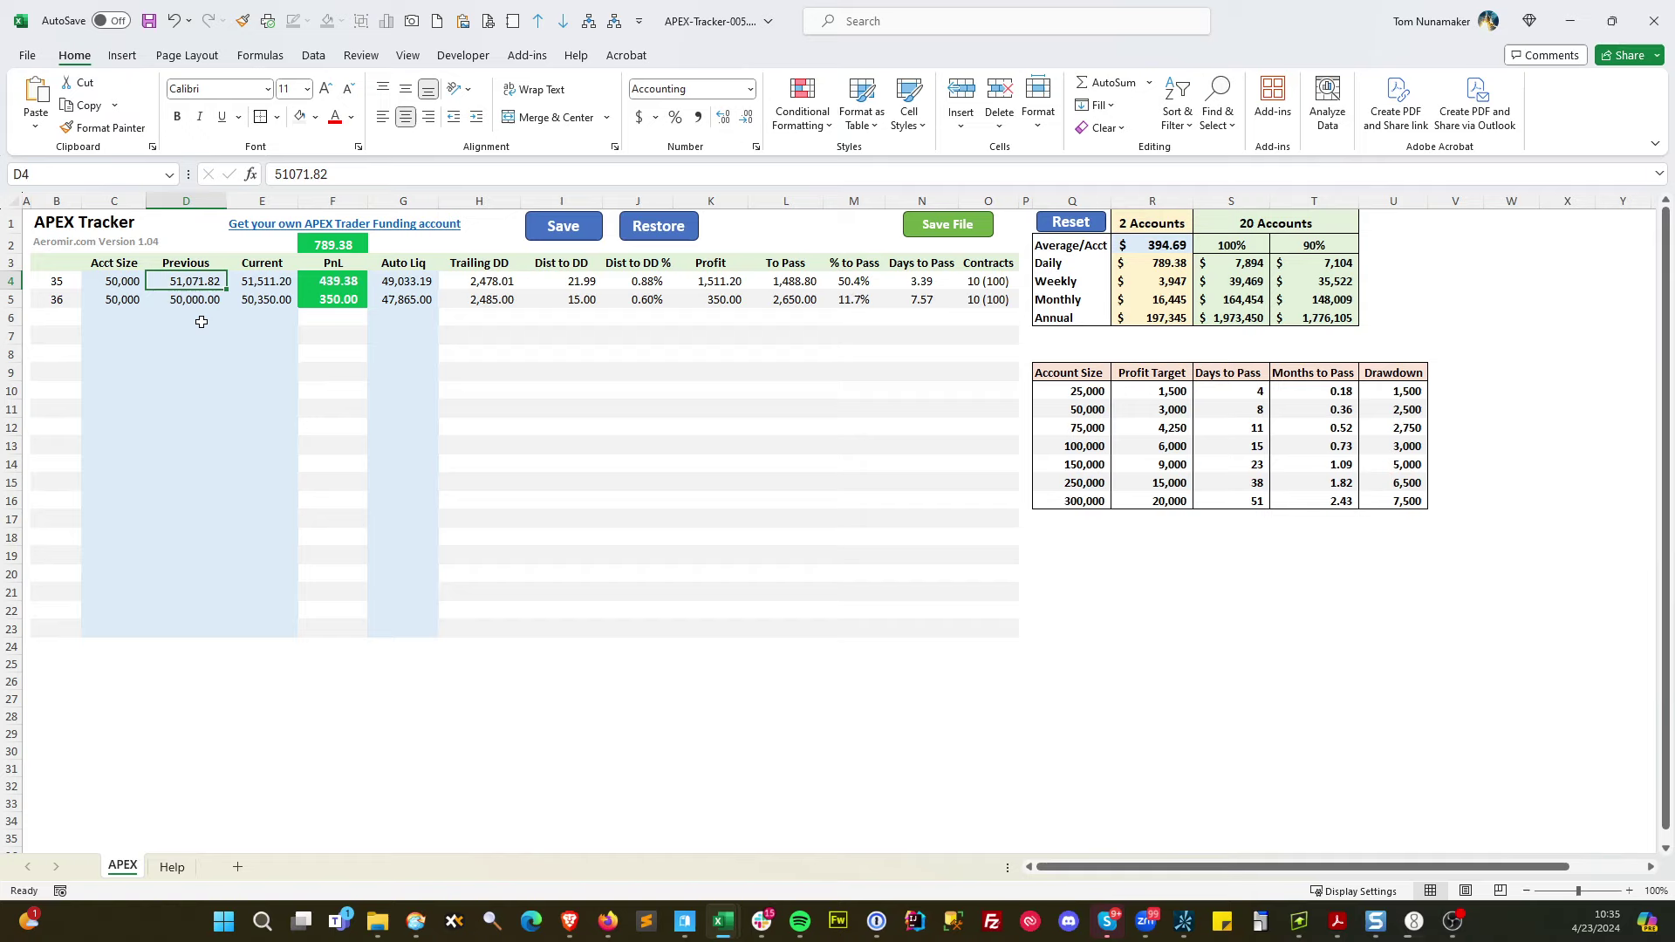
left_click(266, 284)
key("Right")
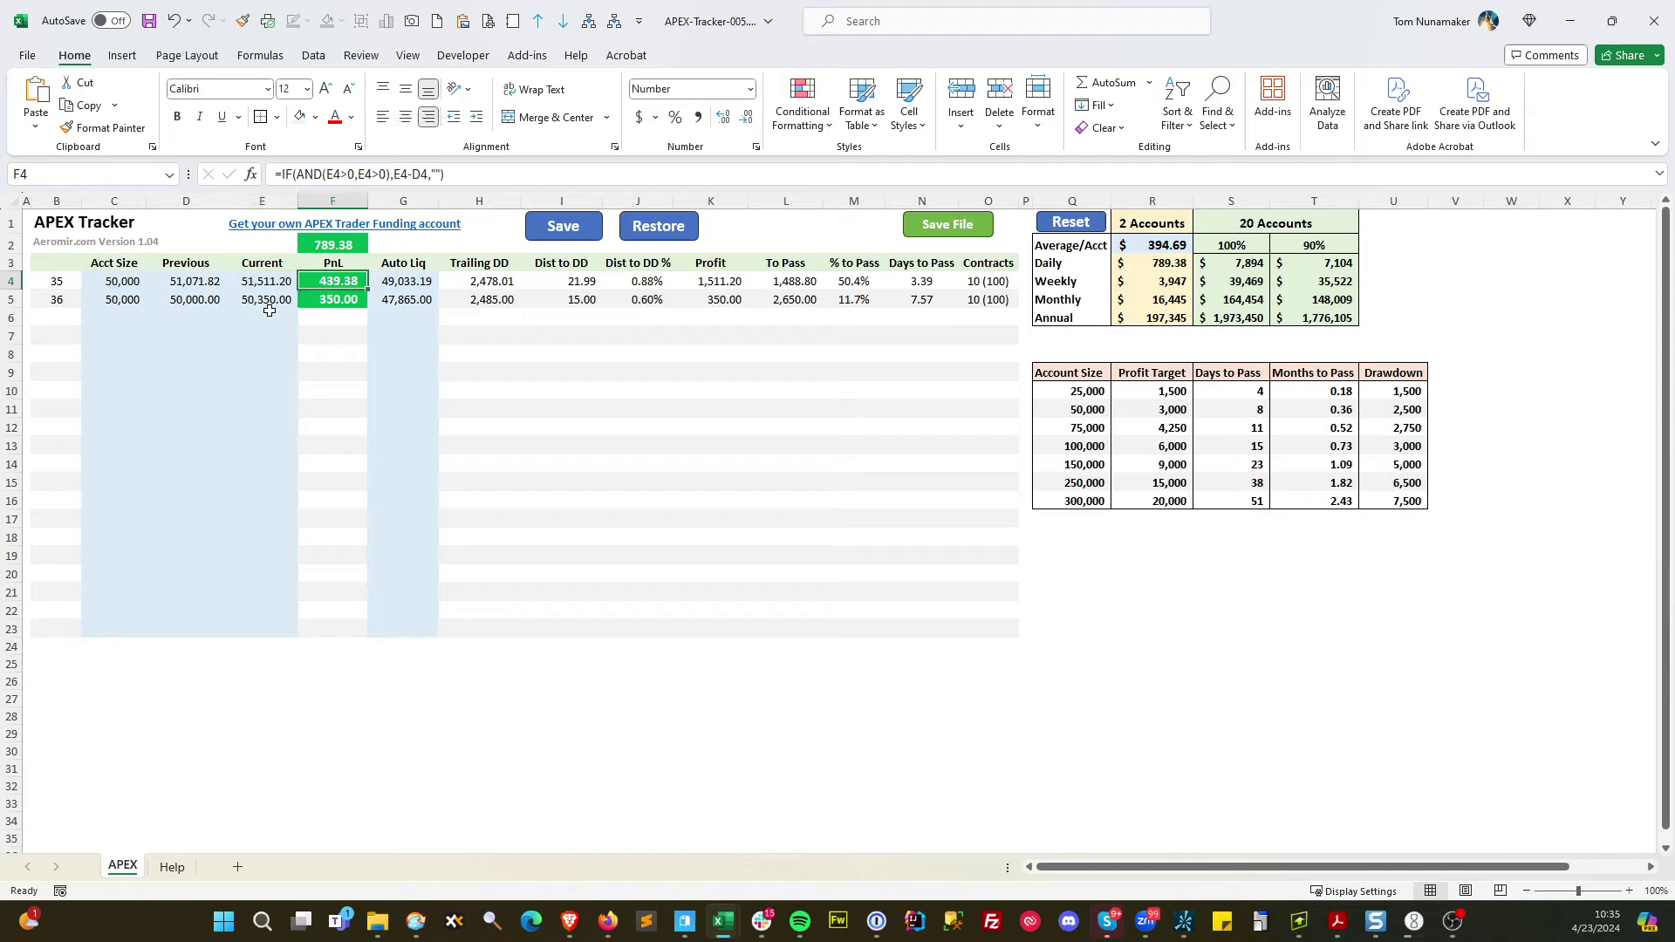
left_click(398, 285)
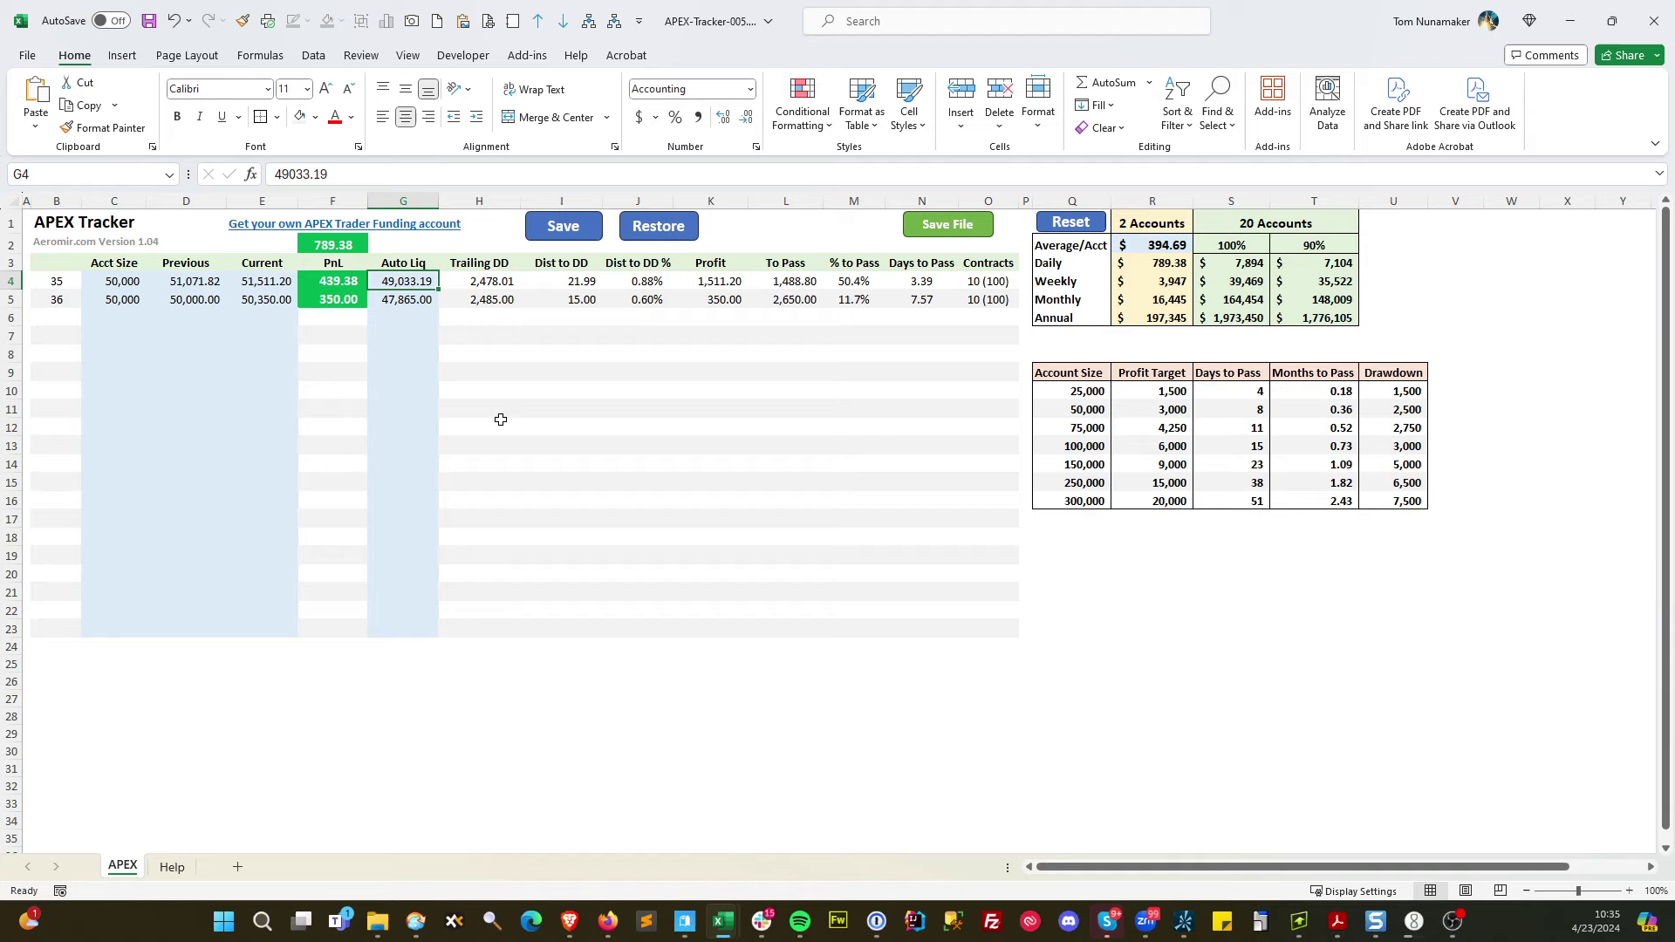
left_click_drag(406, 264, 409, 299)
left_click(489, 281)
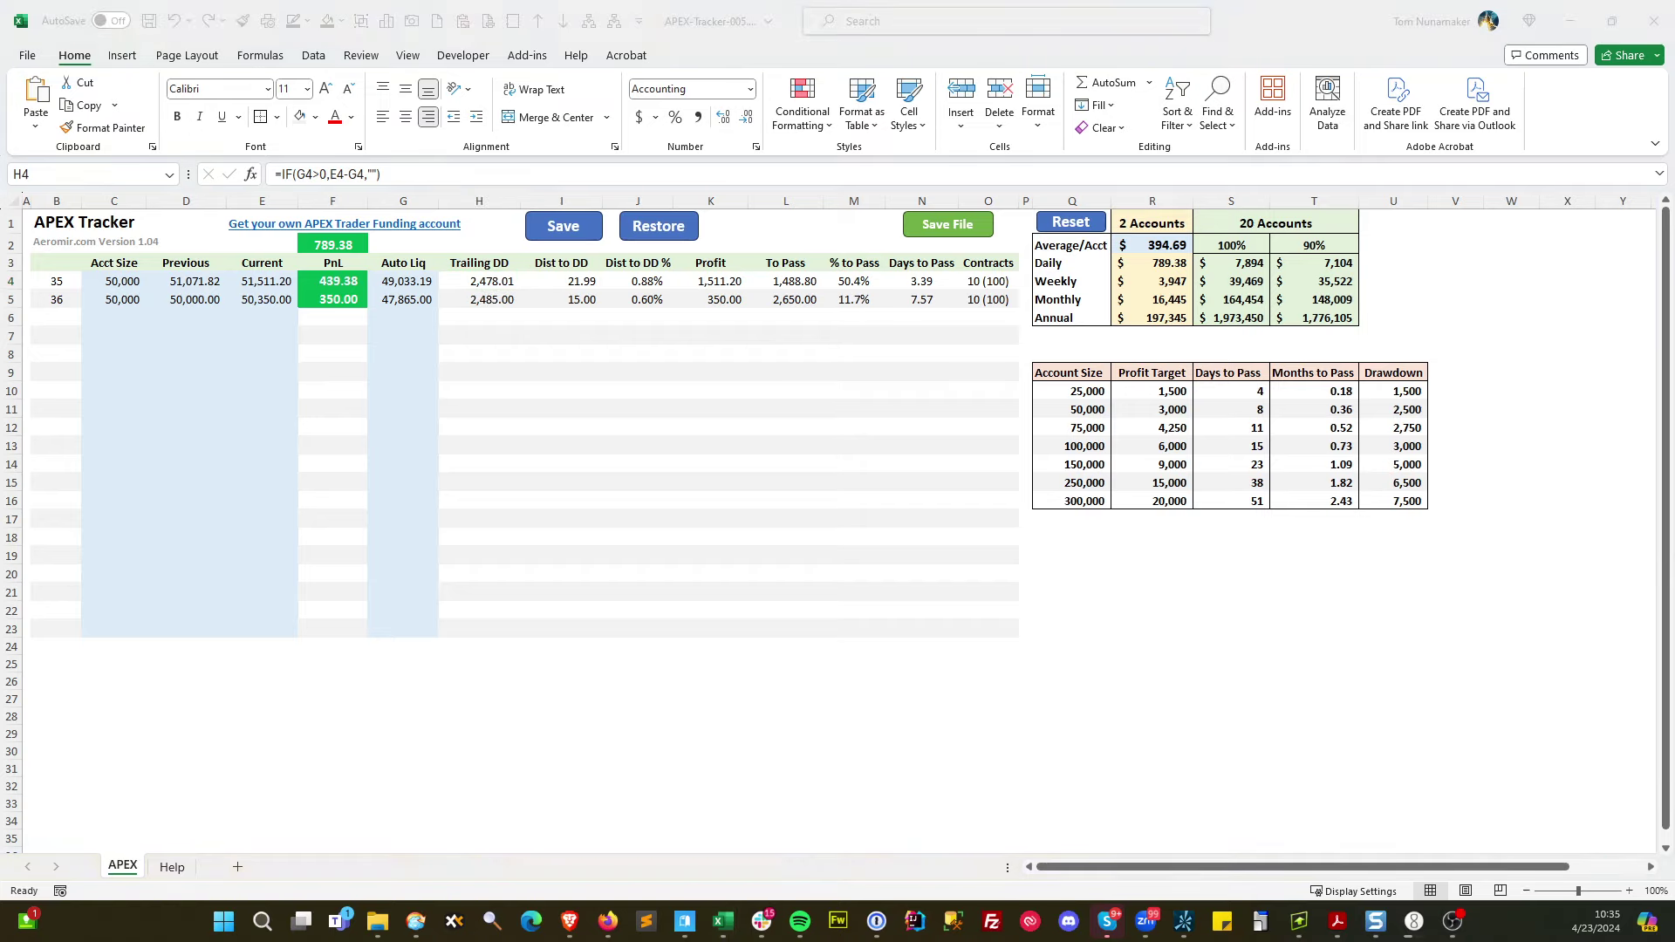
Compare against the Rithmic Trader dashboard, moved lower over the sheet, then return to Excel
key("alt+Tab")
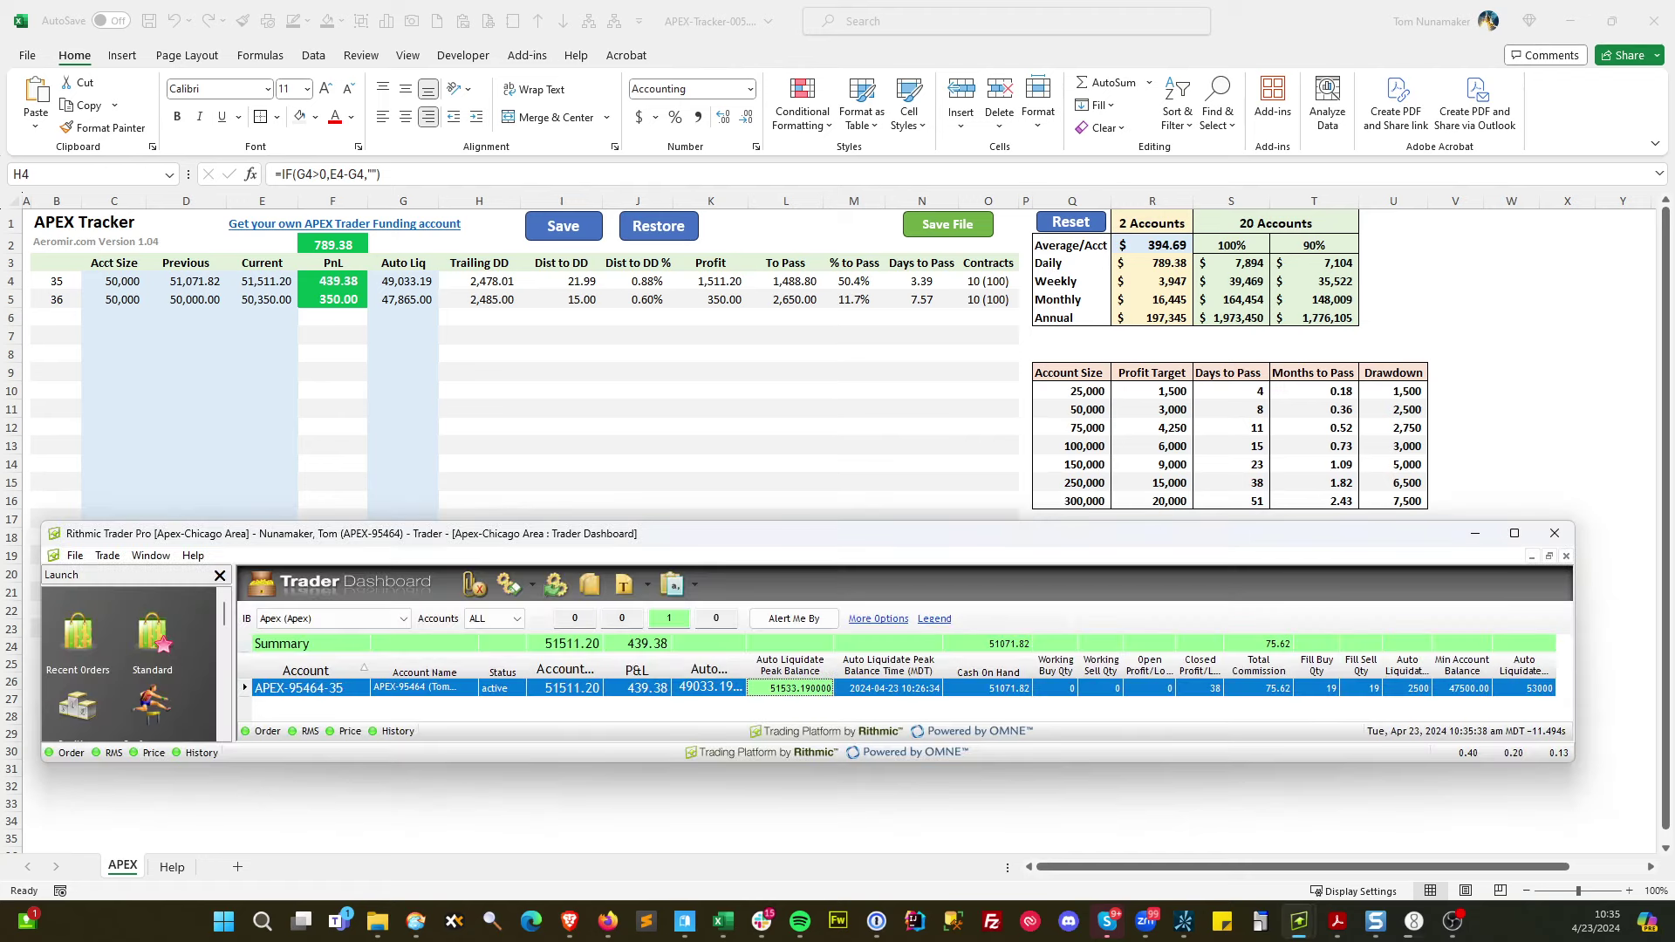
left_click_drag(899, 542, 878, 613)
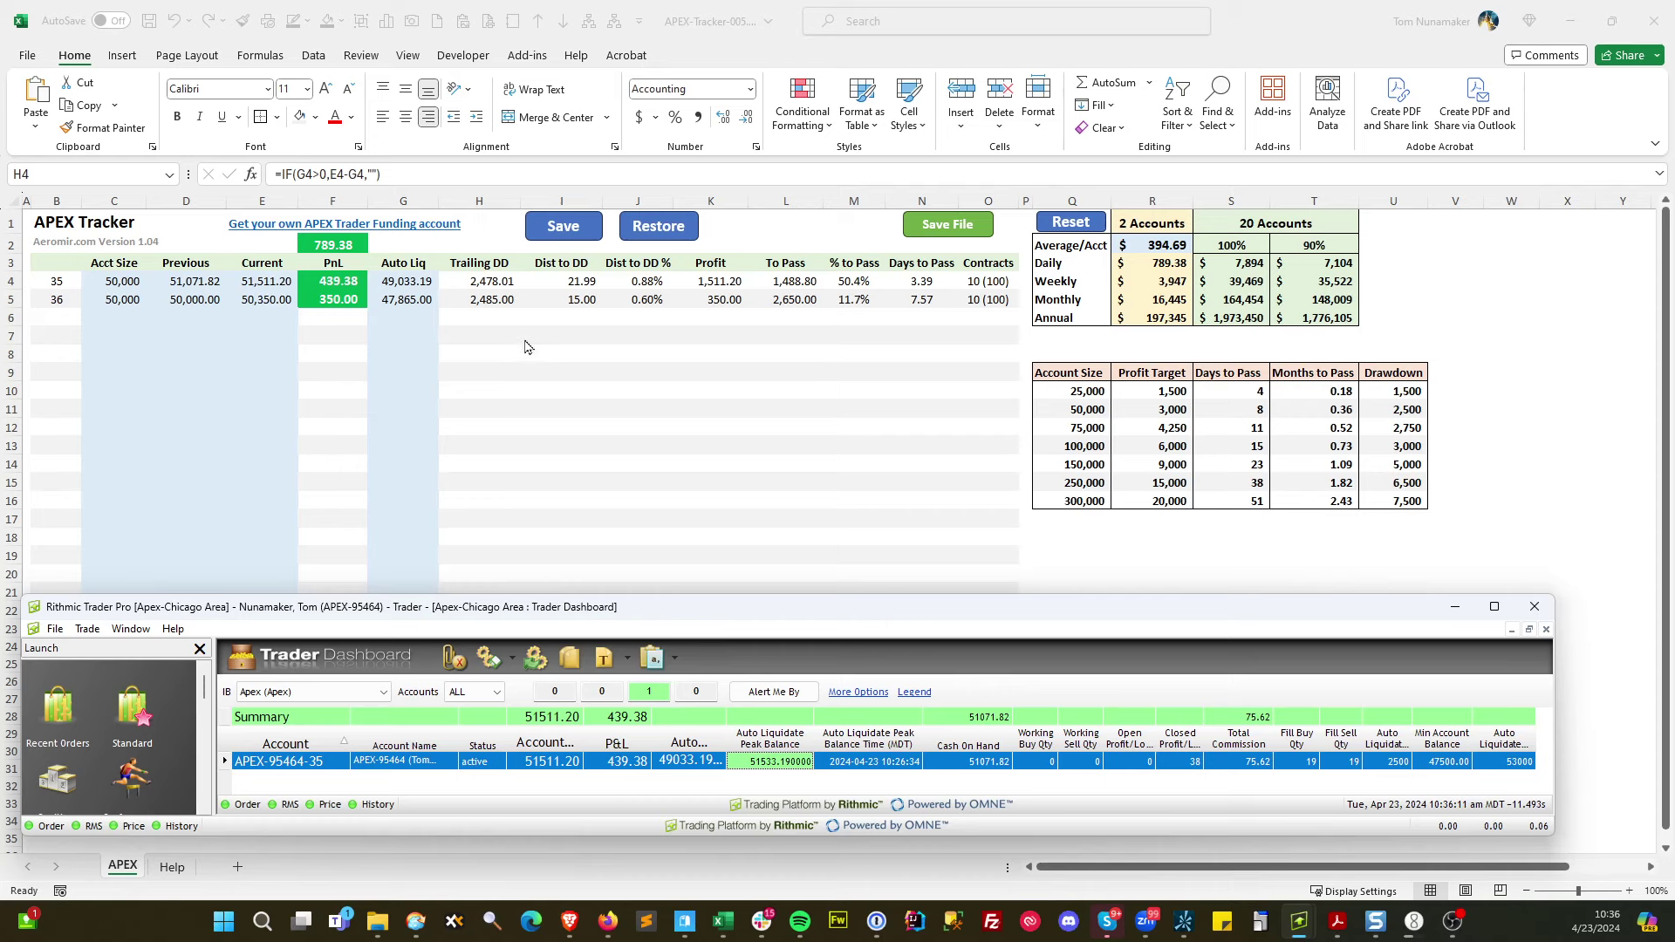
key("alt+Tab")
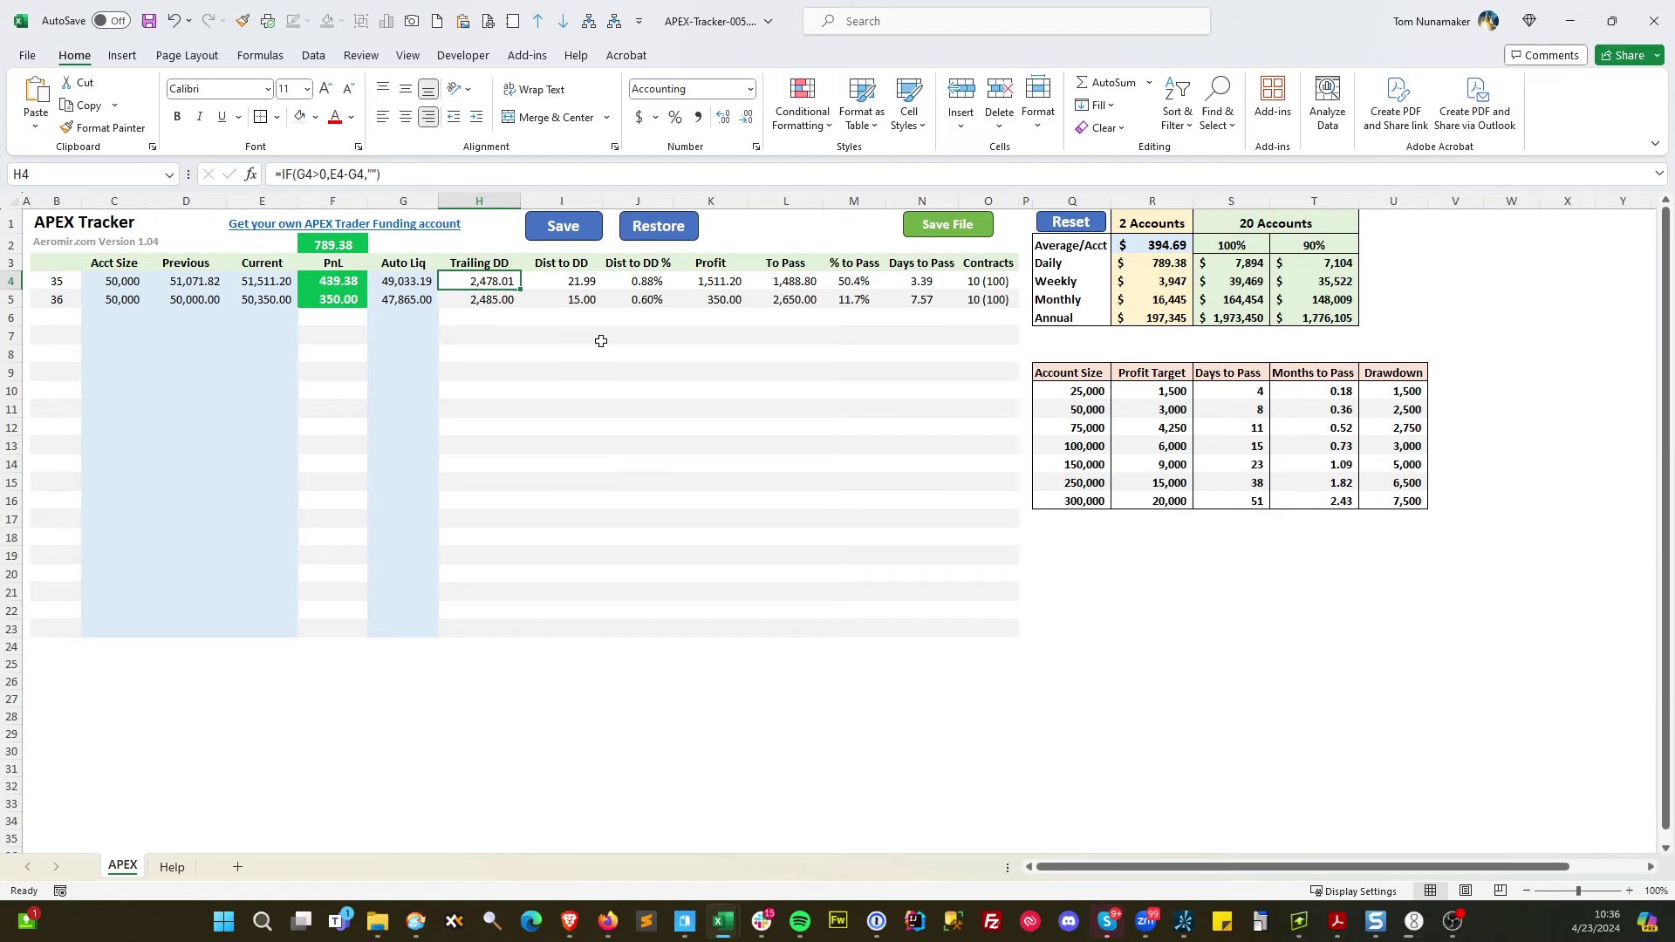
left_click(1302, 925)
left_click(1183, 871)
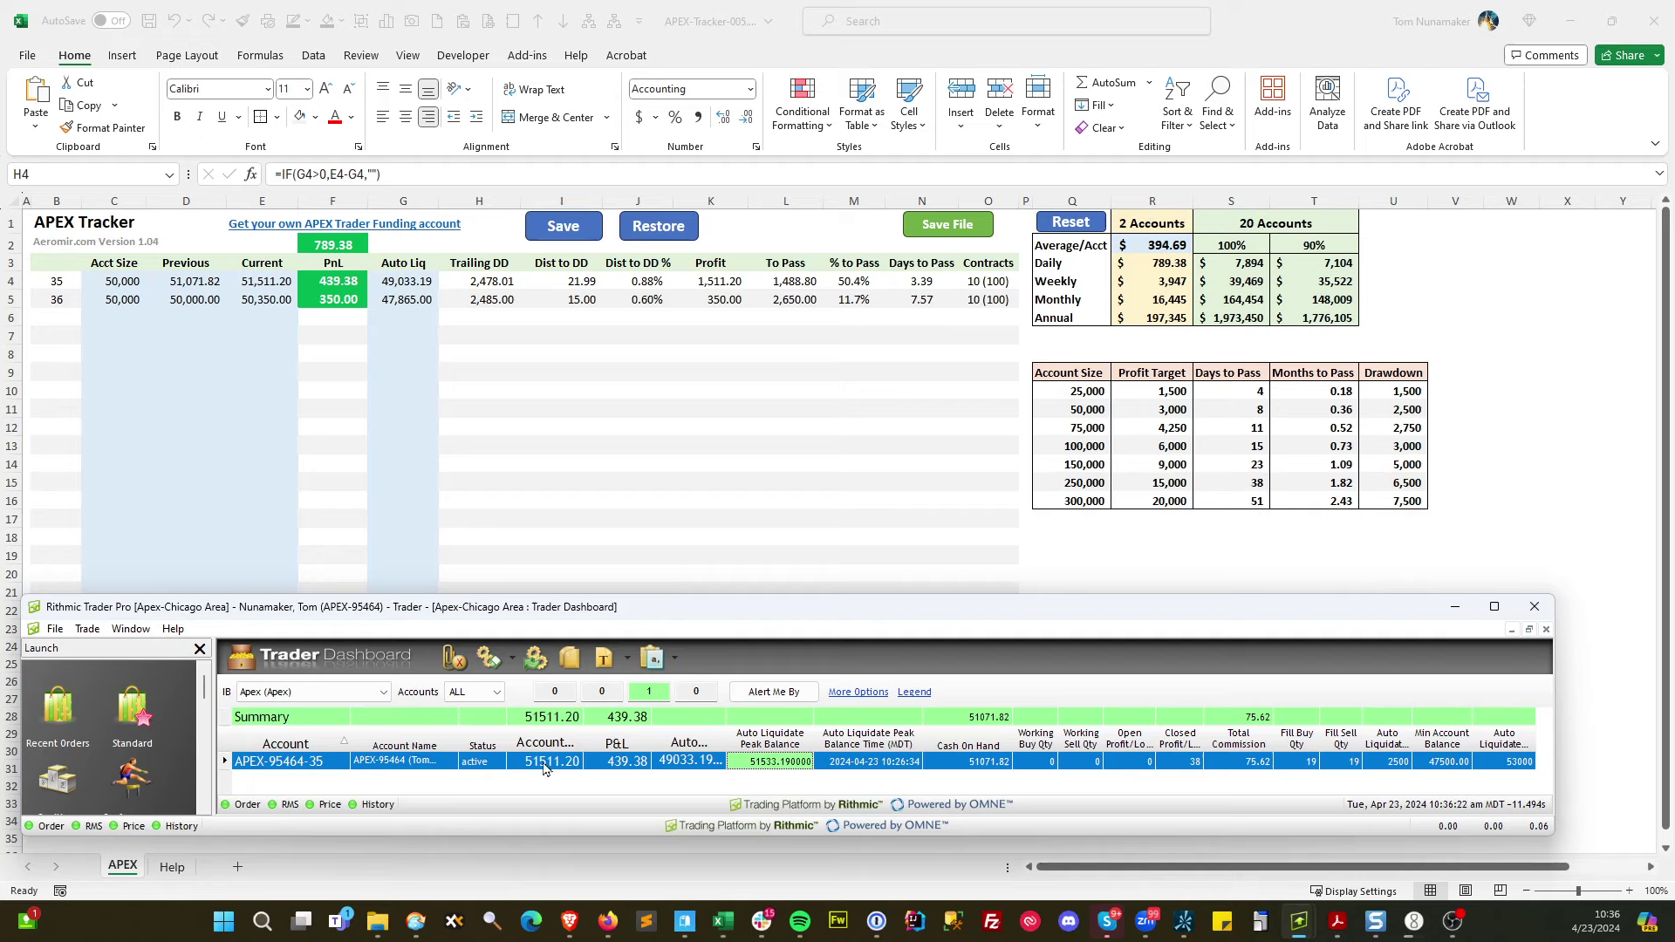
left_click(482, 283)
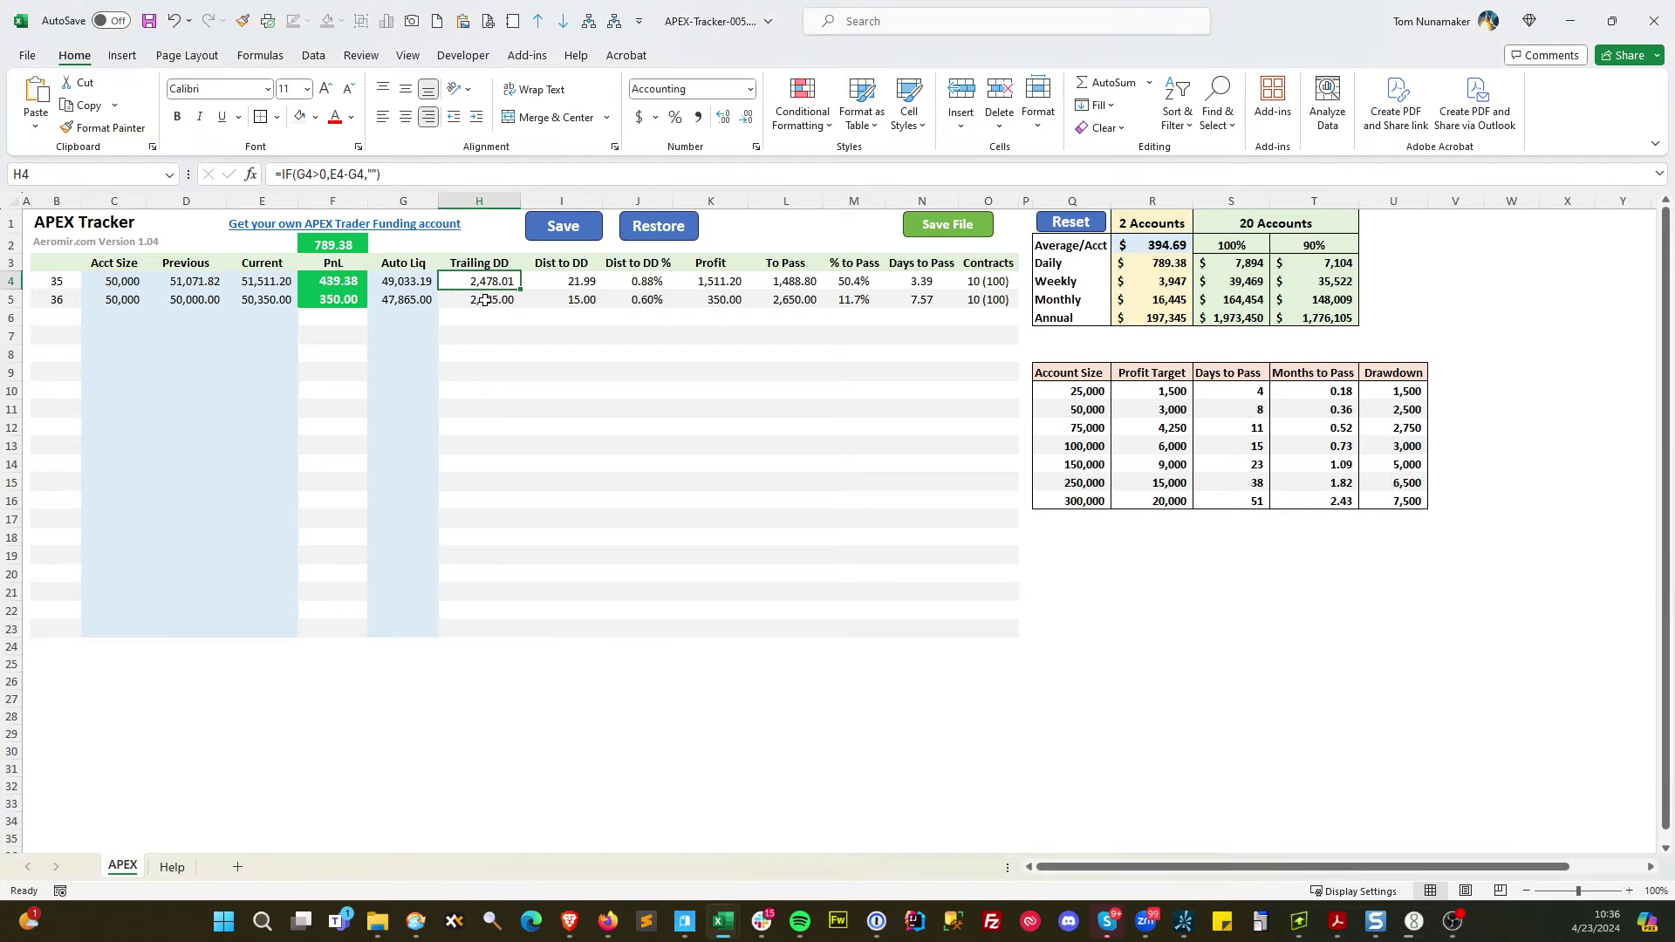
left_click_drag(576, 283, 571, 301)
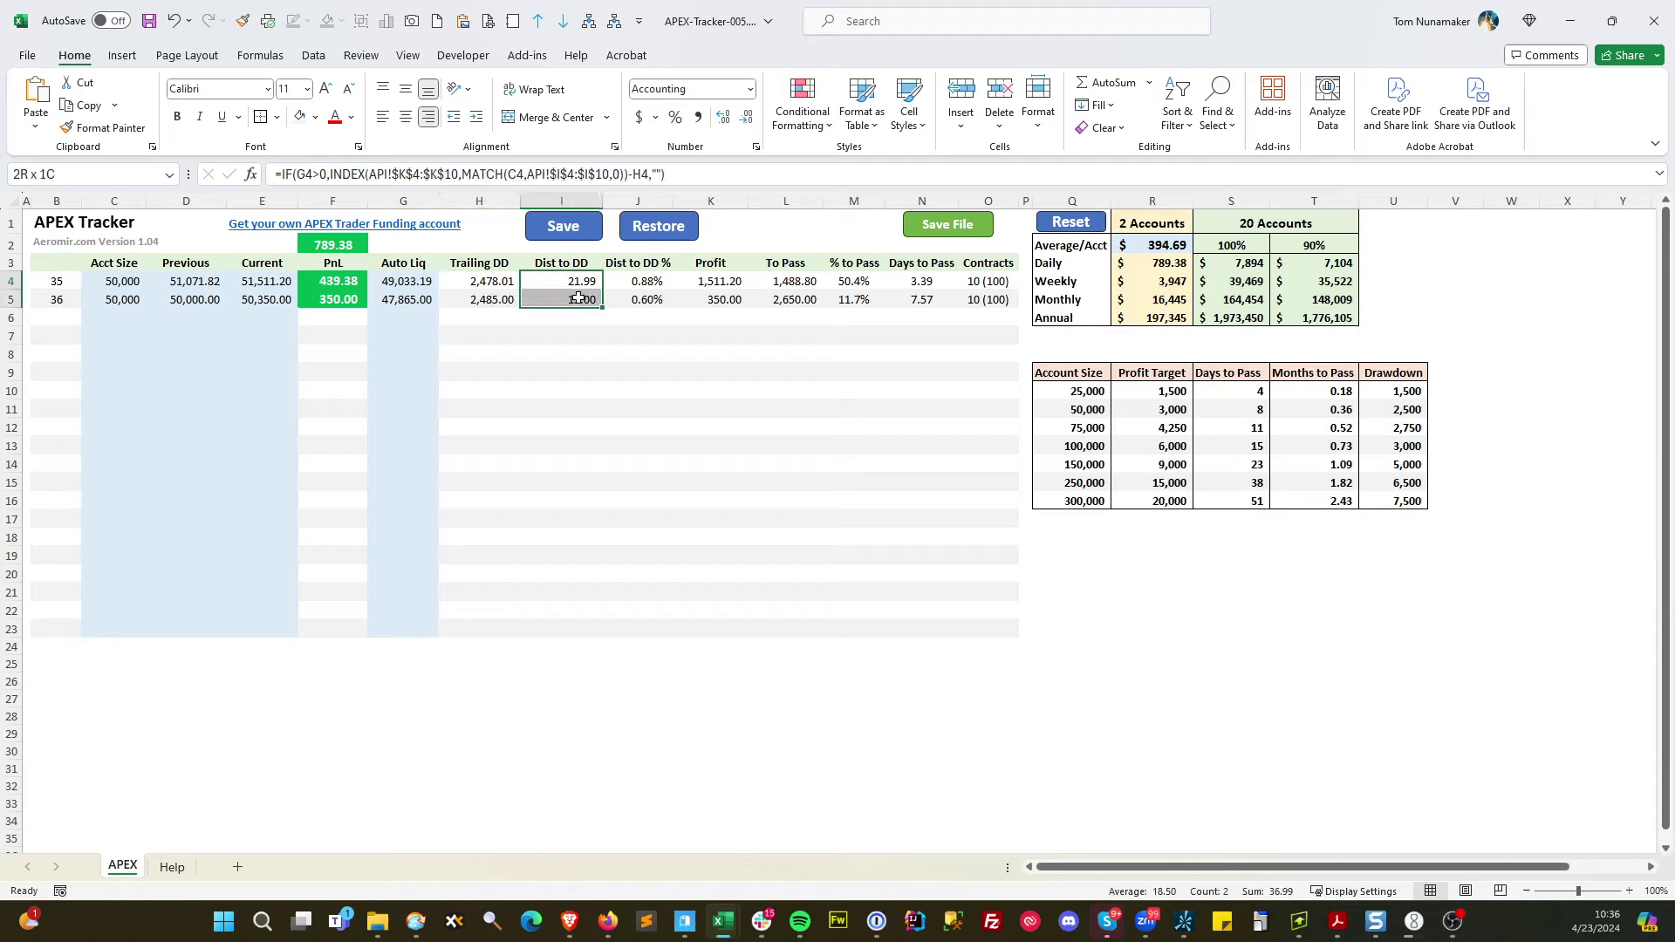
left_click(571, 288)
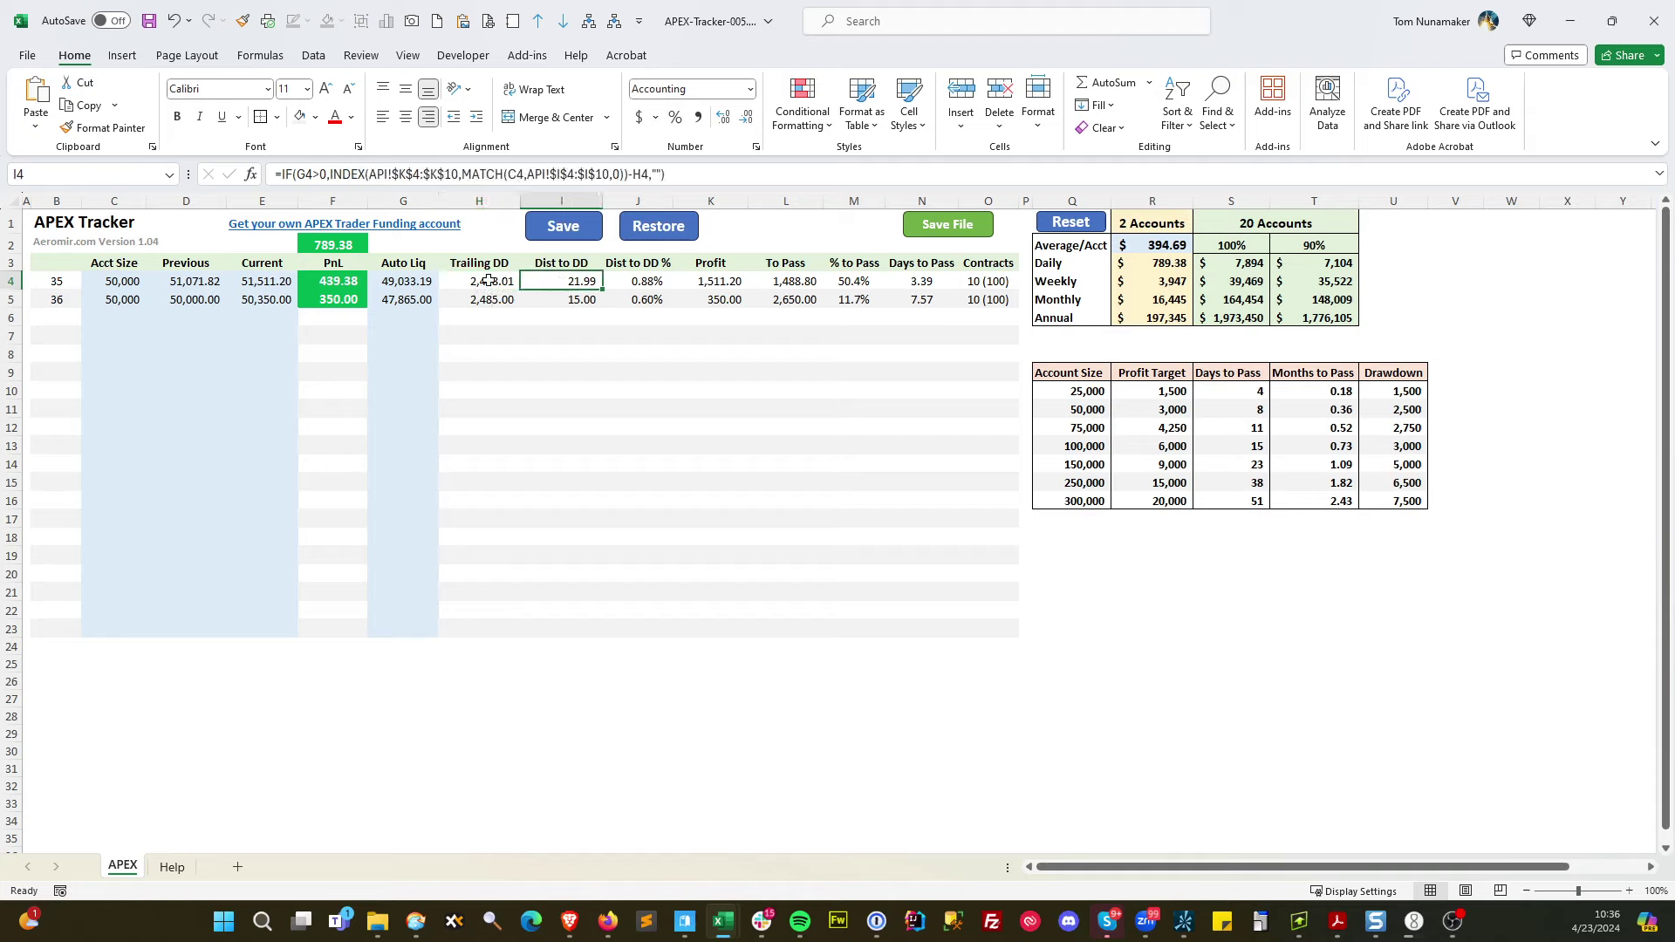
key("Left")
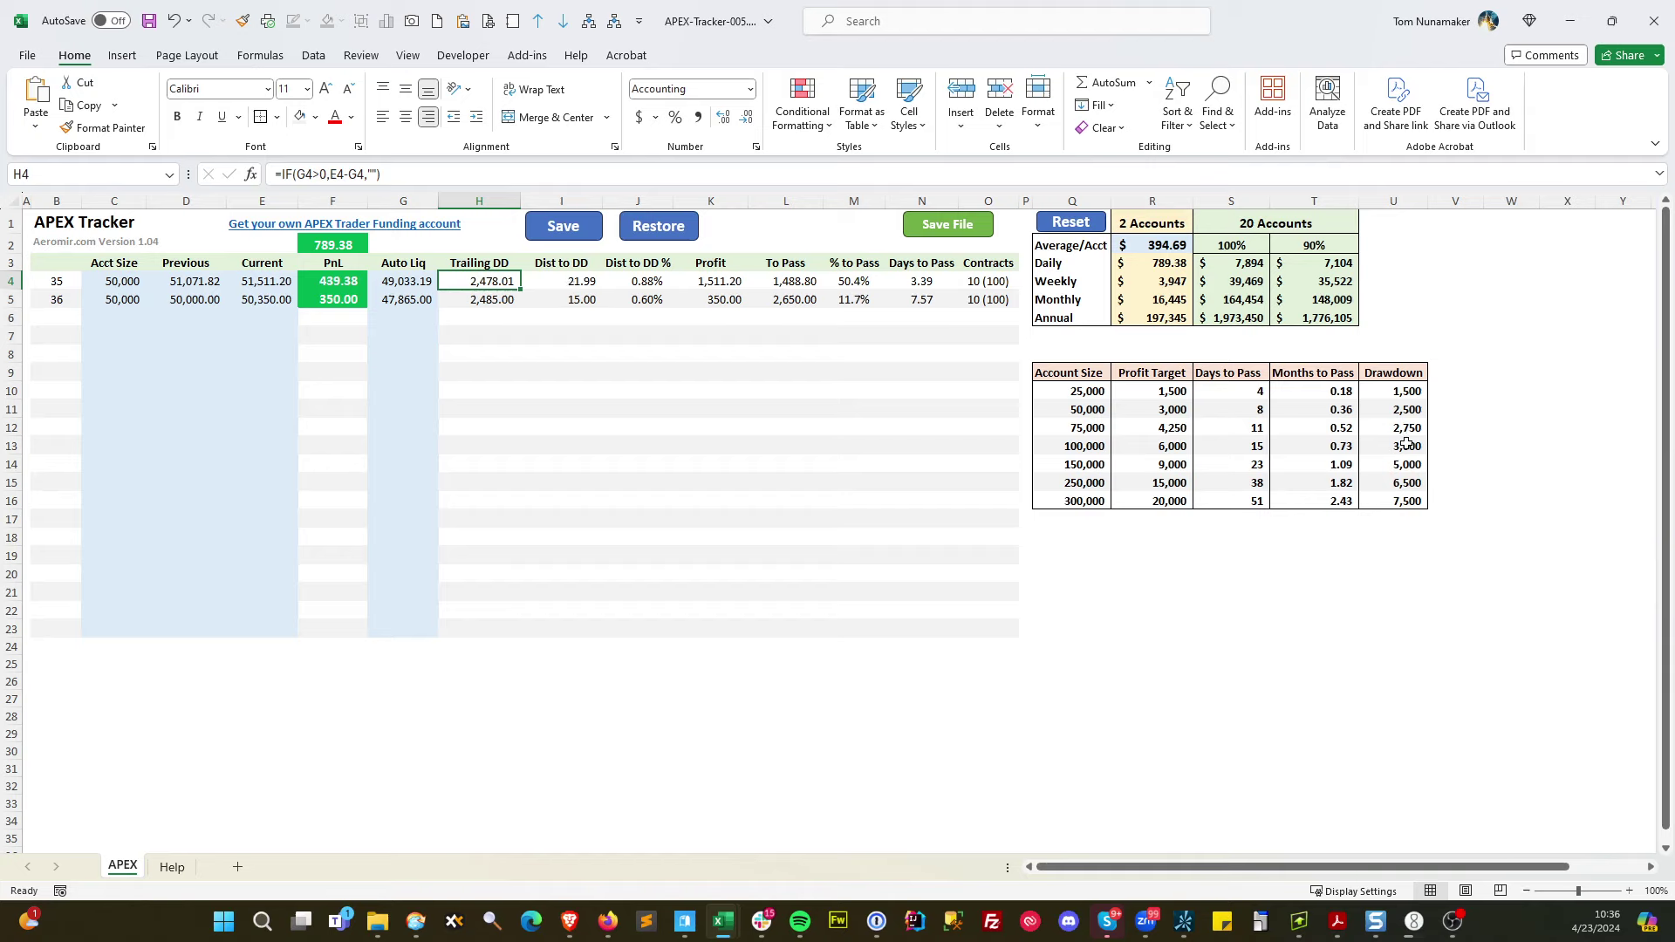
left_click(1413, 412)
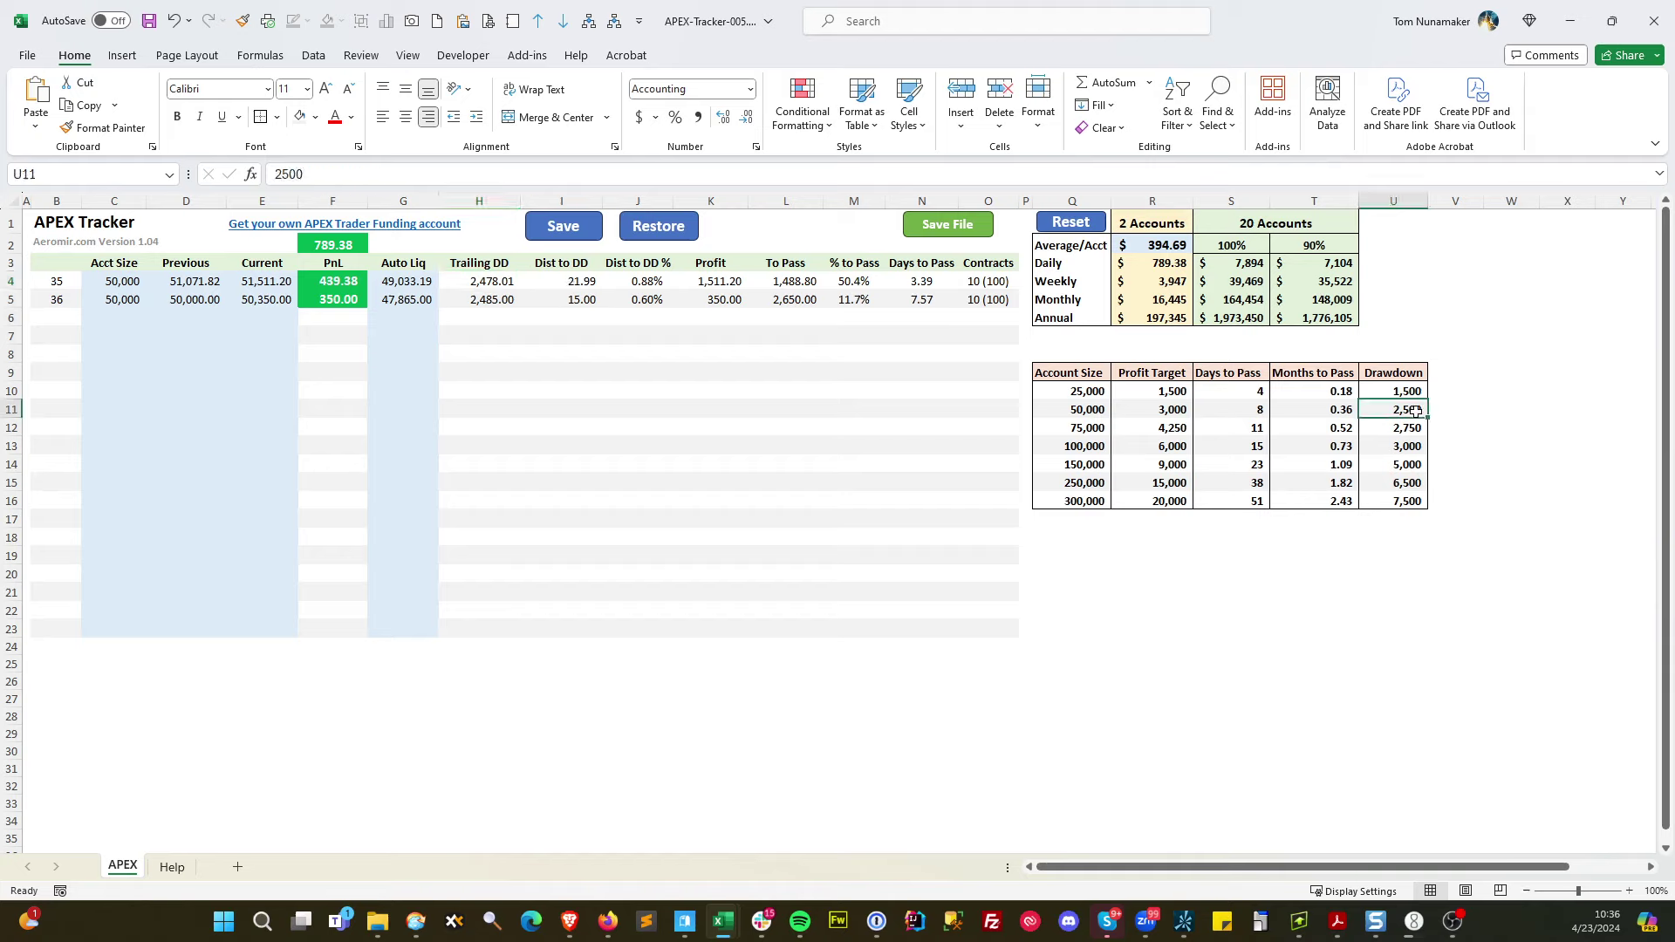
left_click(643, 284)
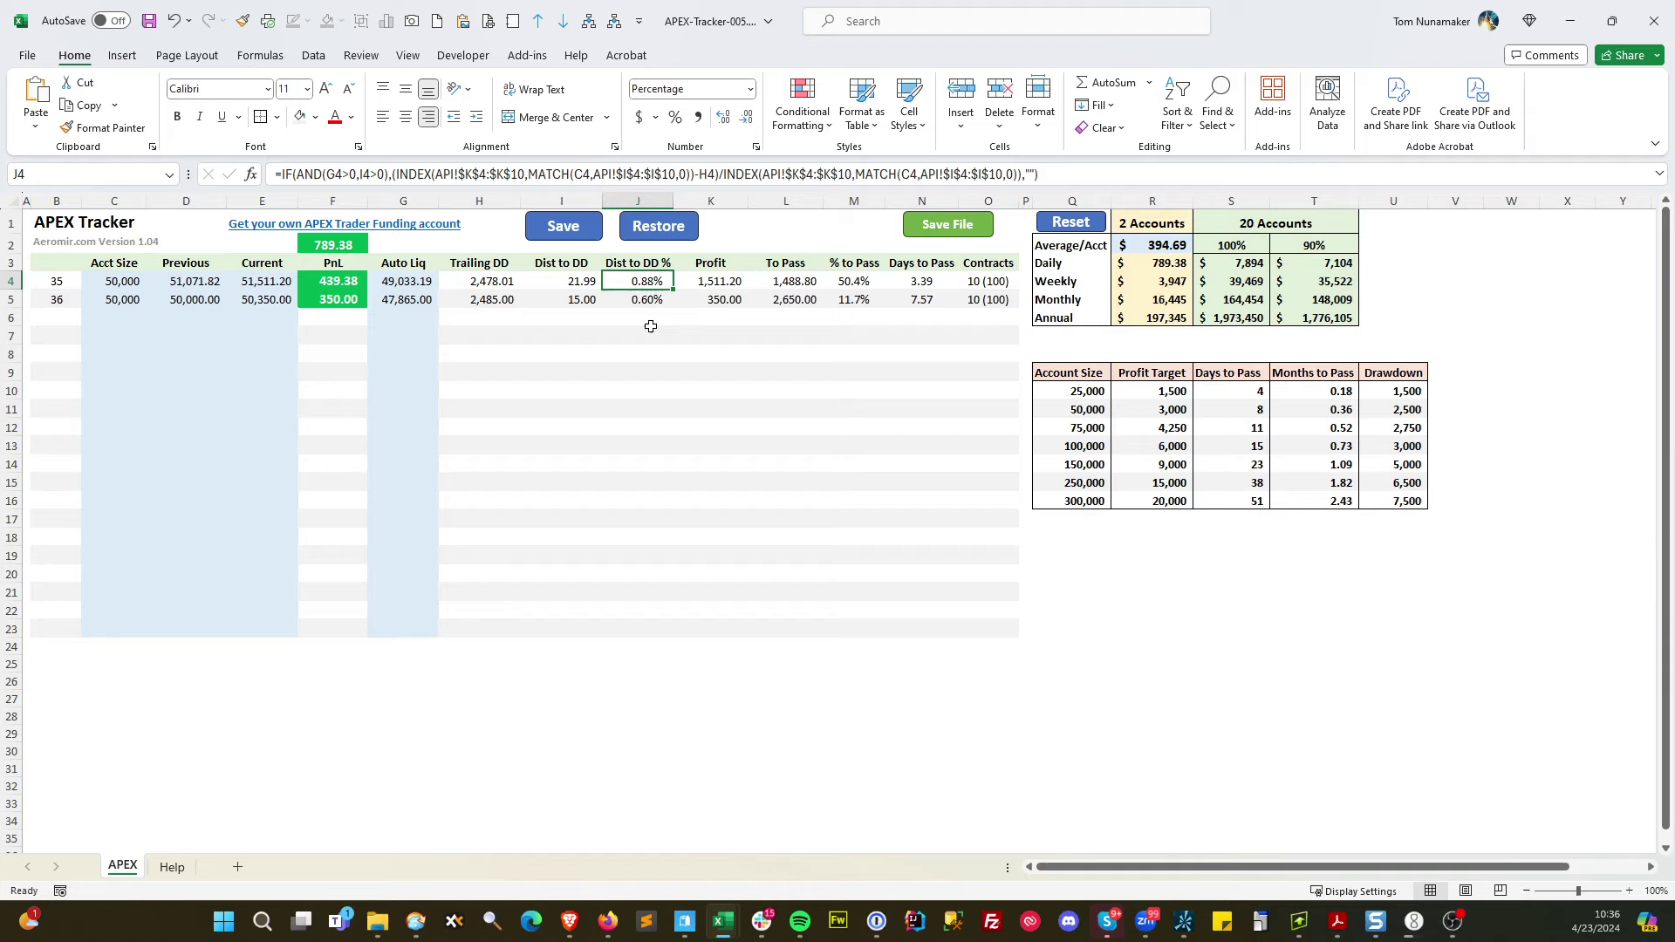
left_click(717, 329)
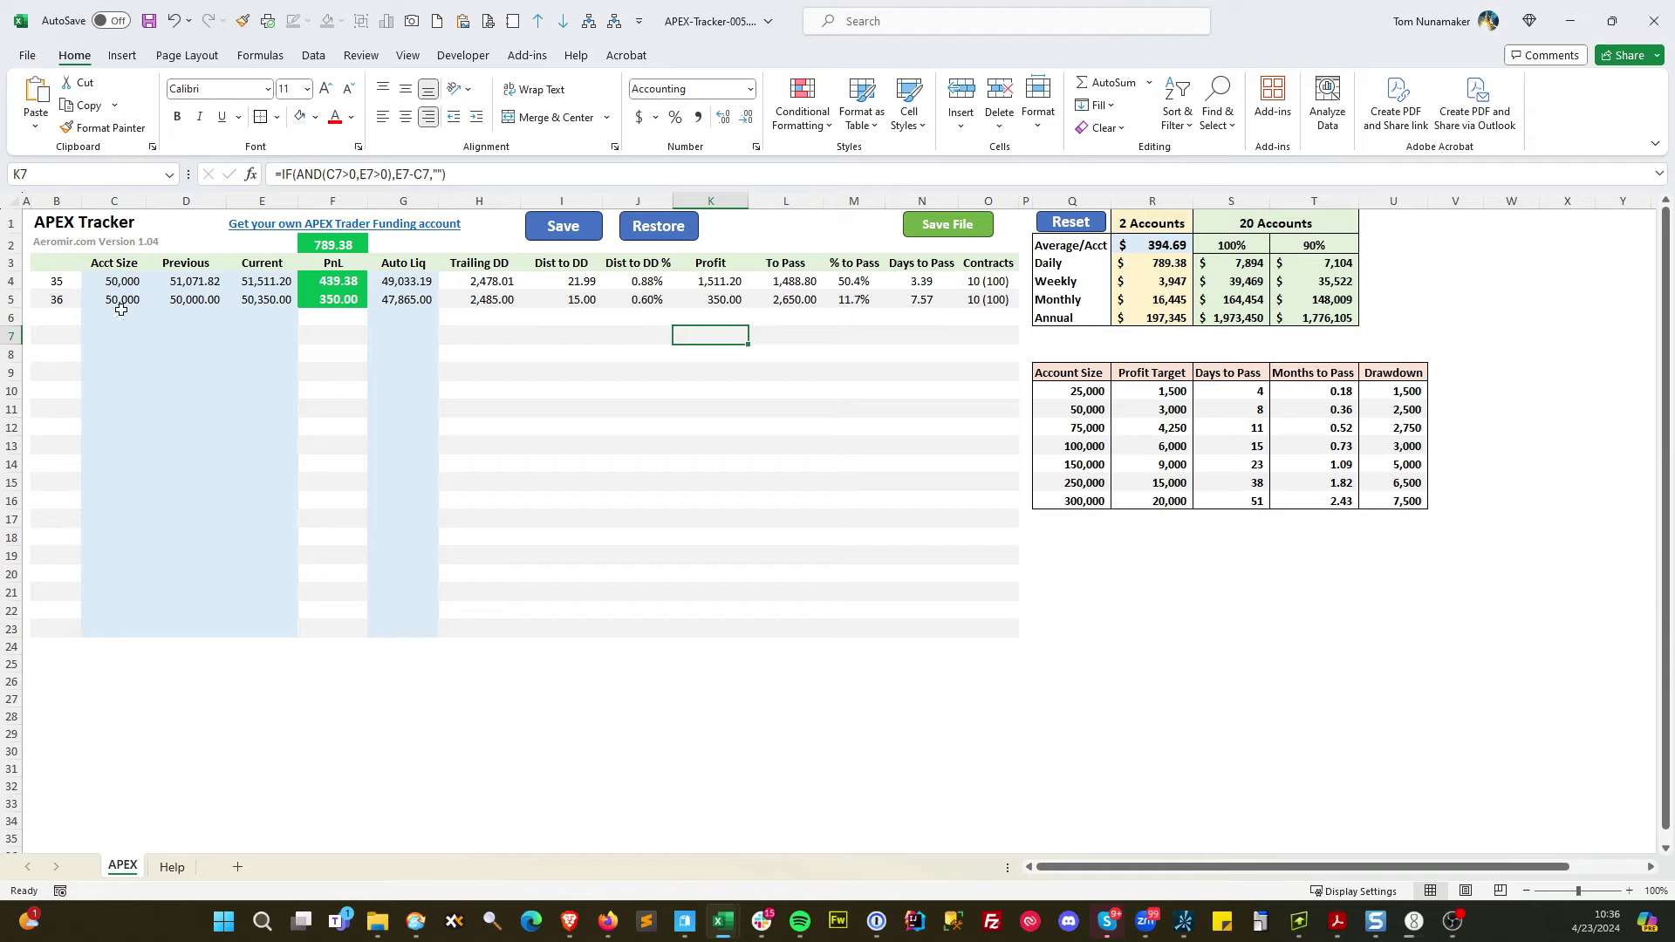
left_click(332, 245)
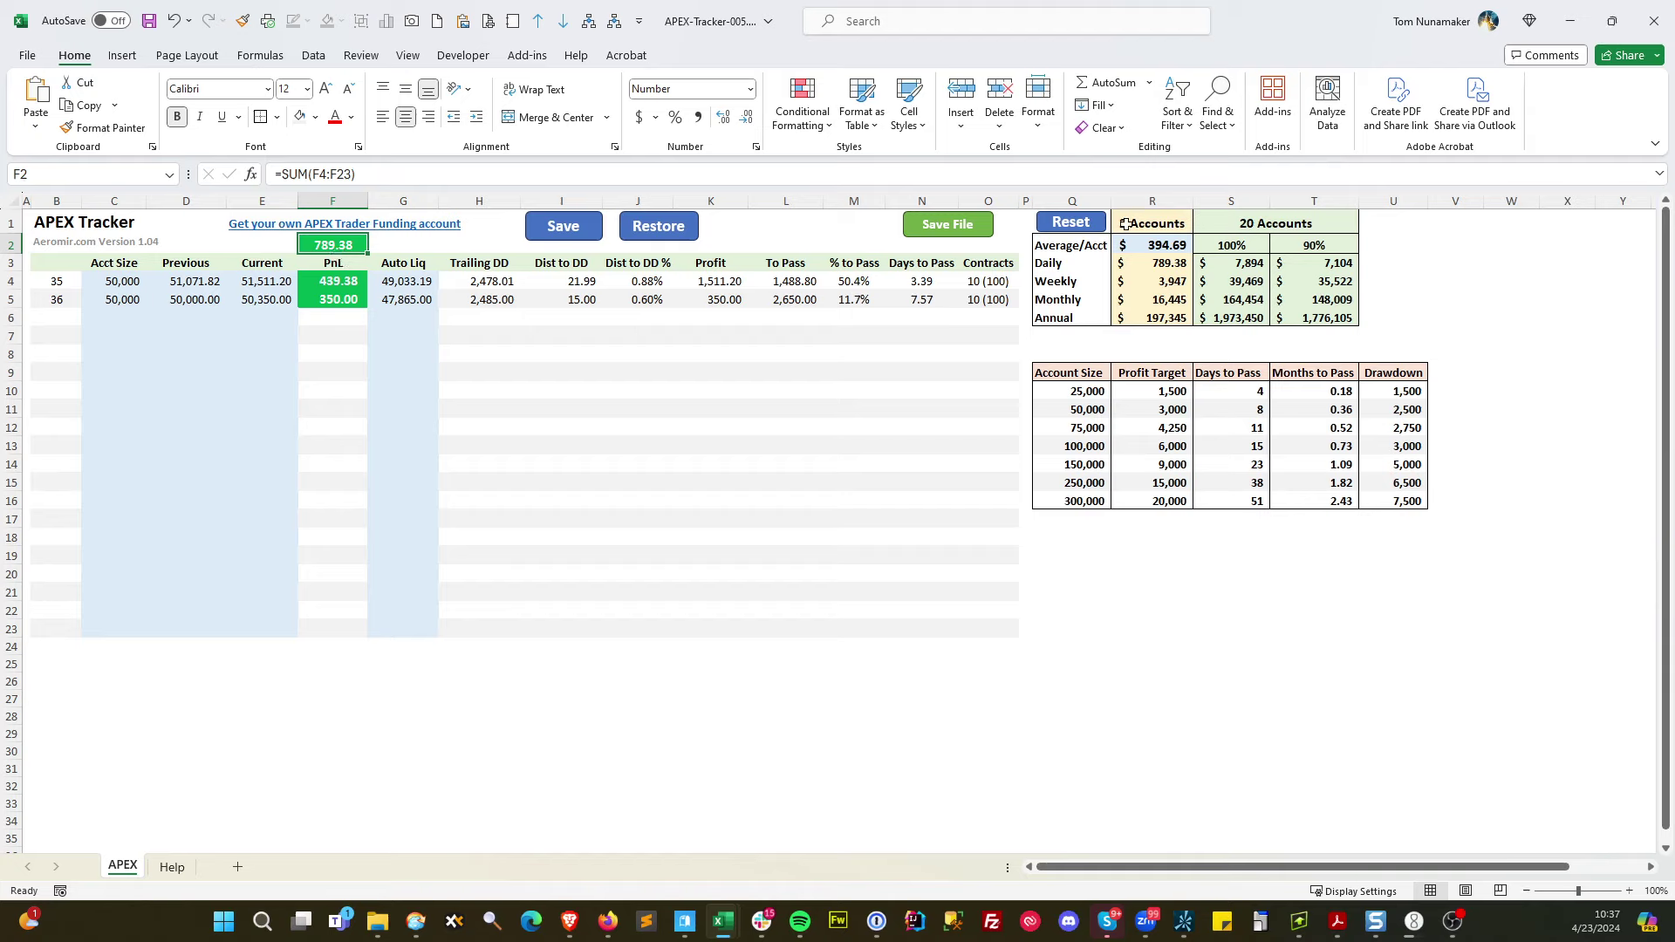
left_click(1164, 245)
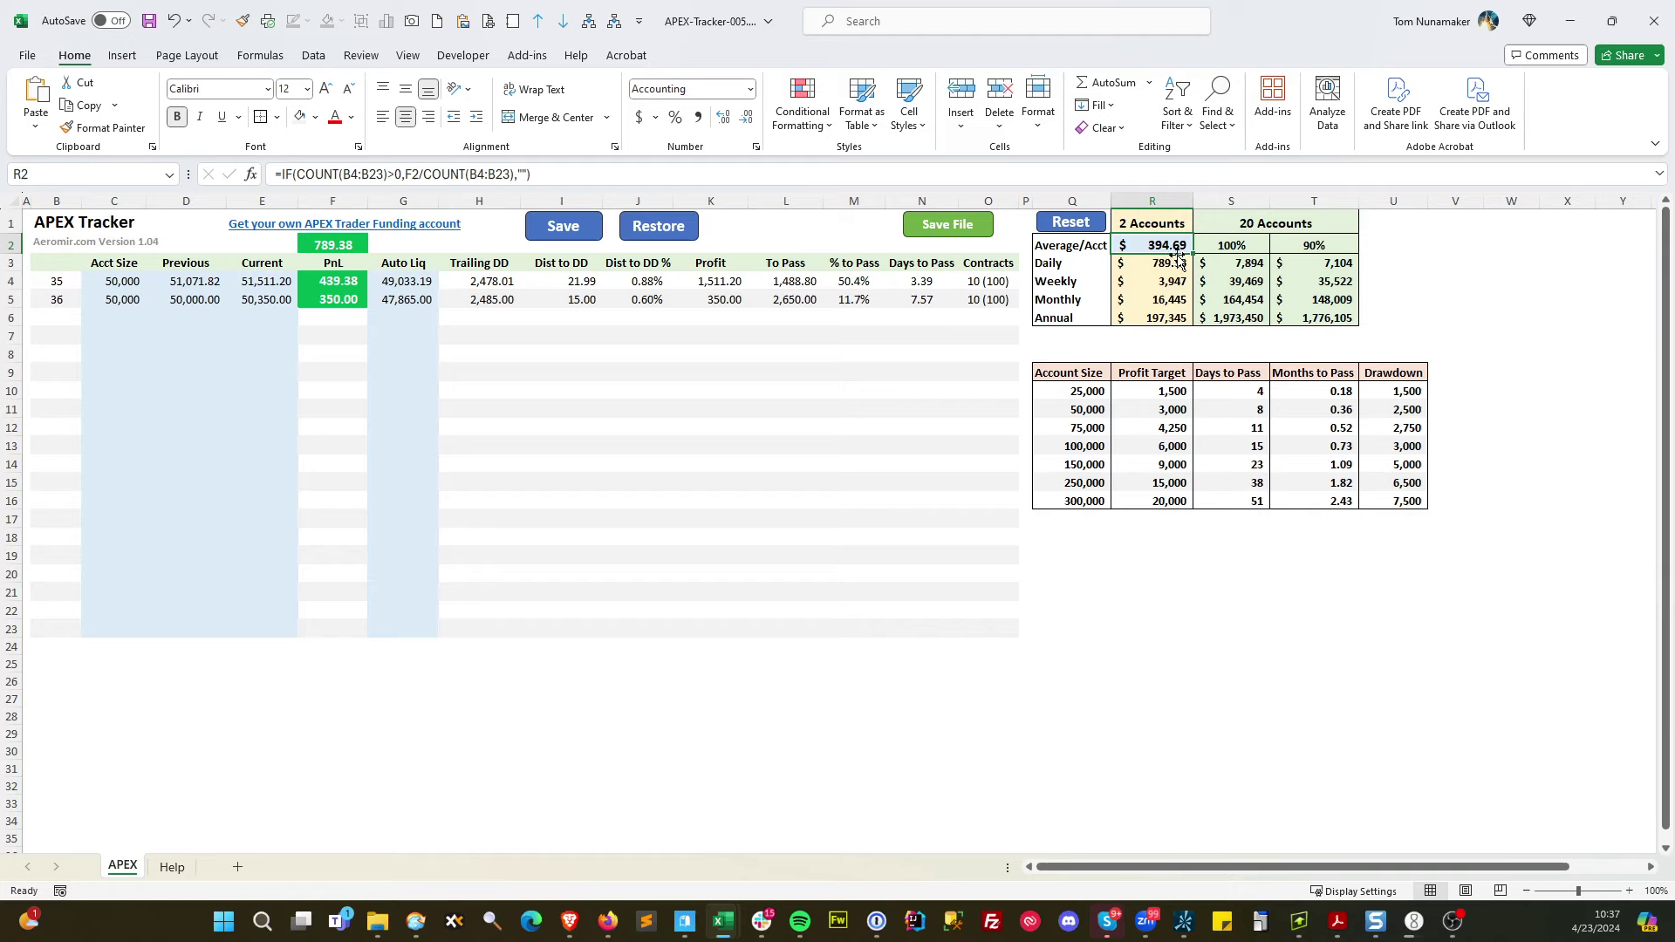
left_click(1179, 264)
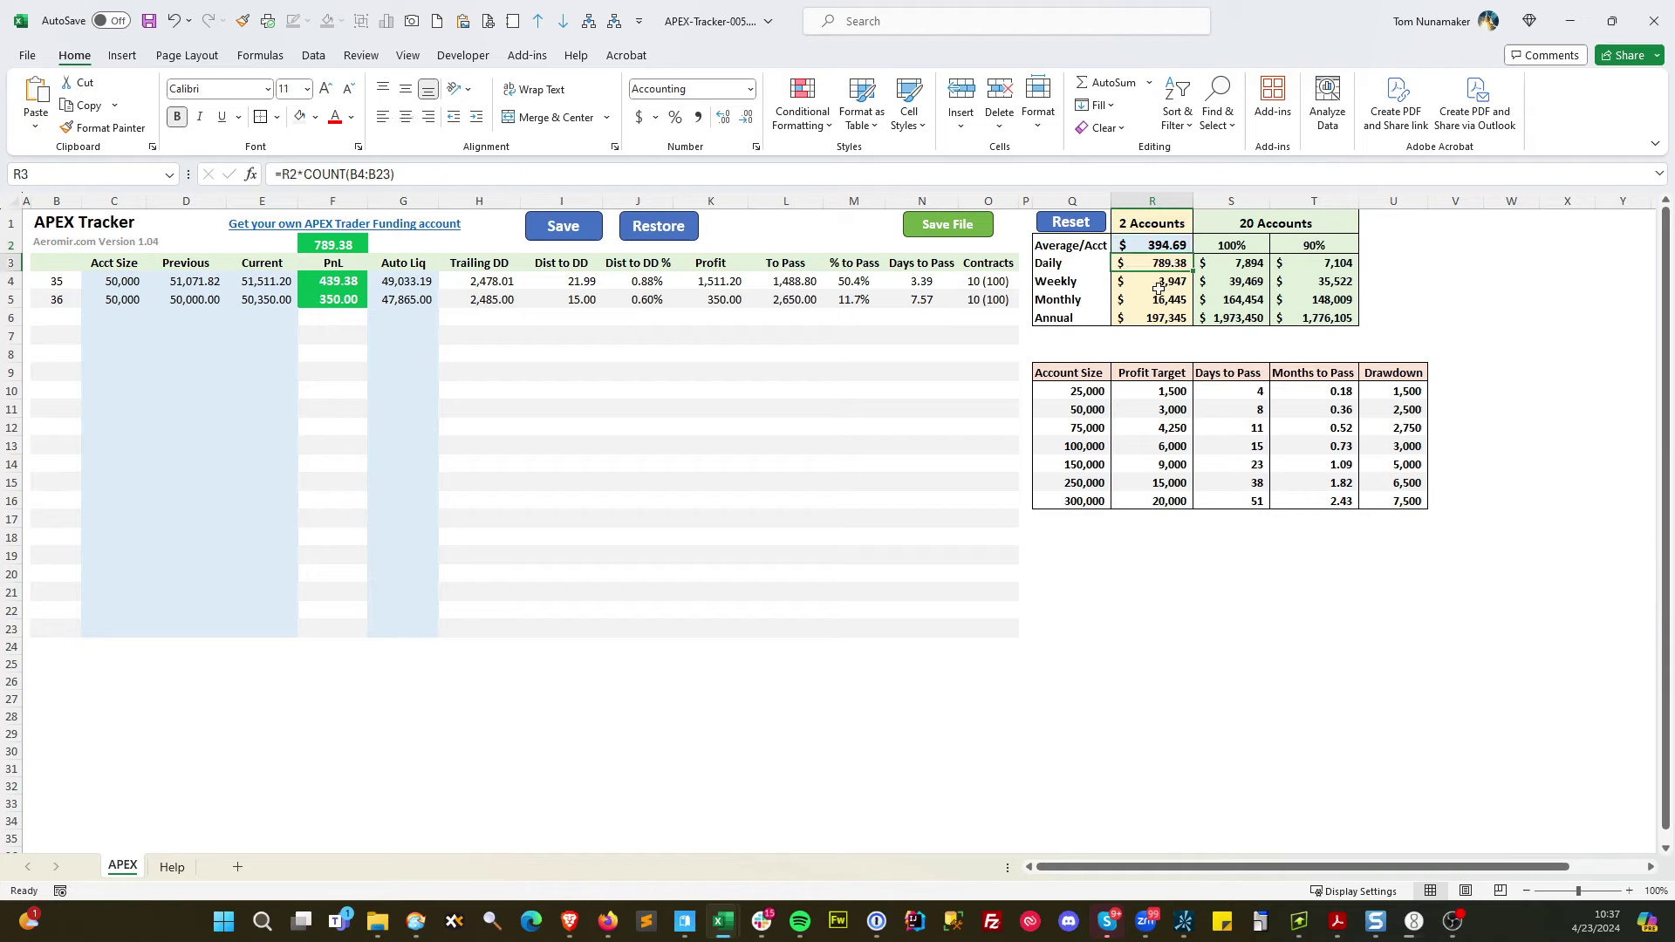
left_click(1180, 281)
left_click(1174, 299)
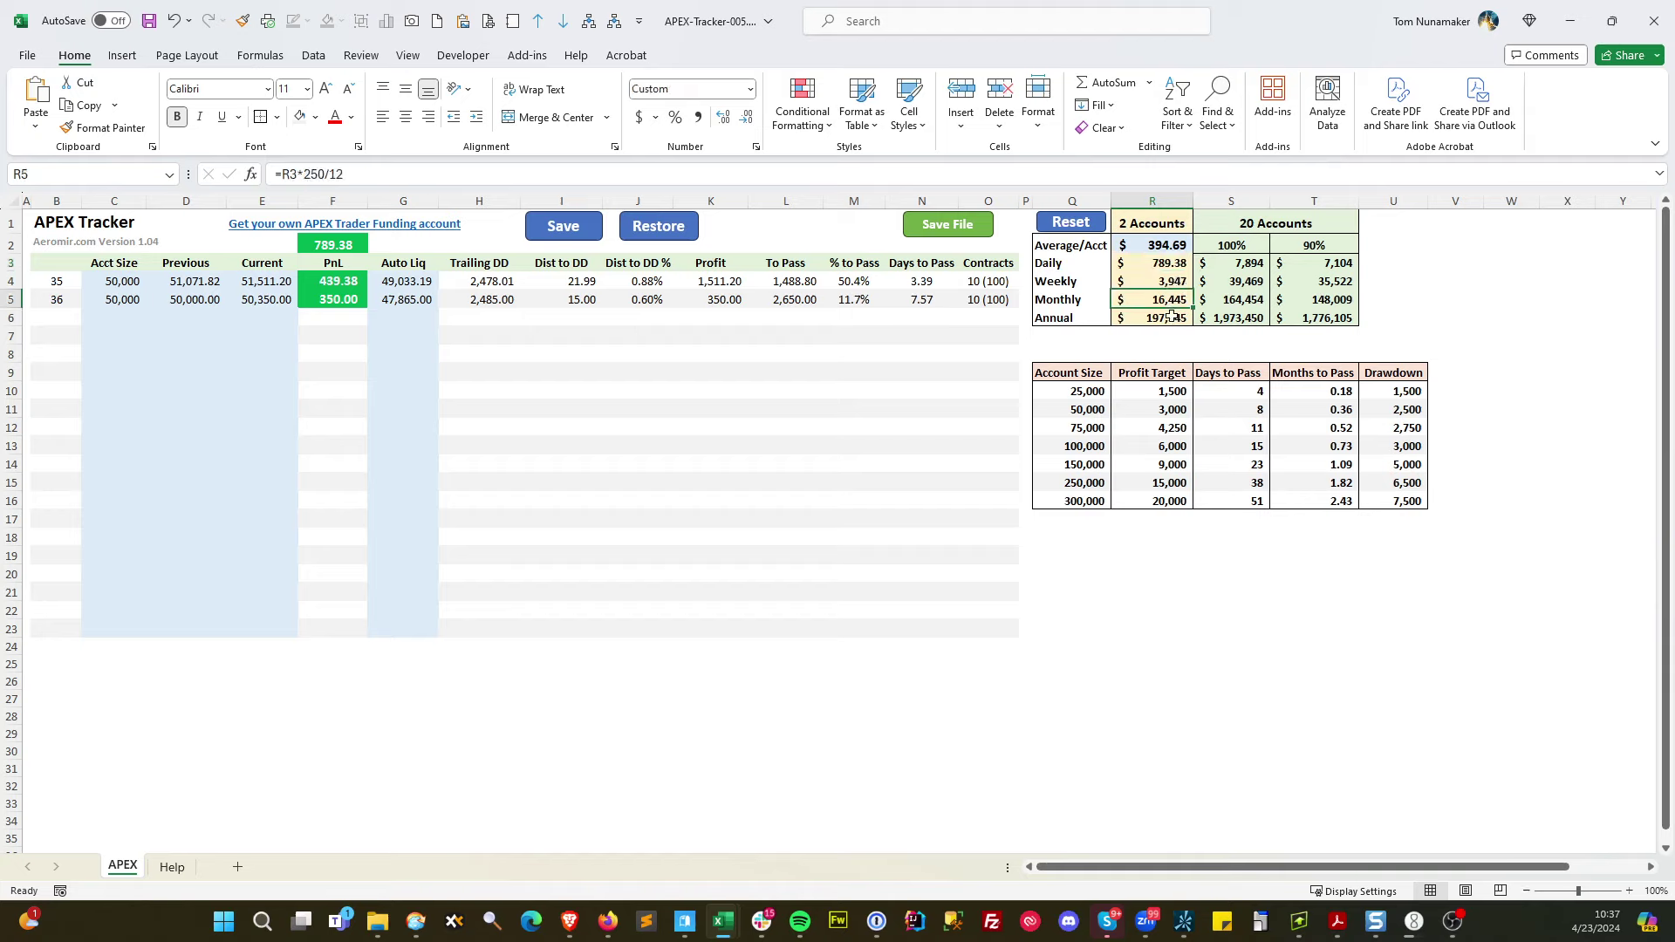
left_click(1171, 317)
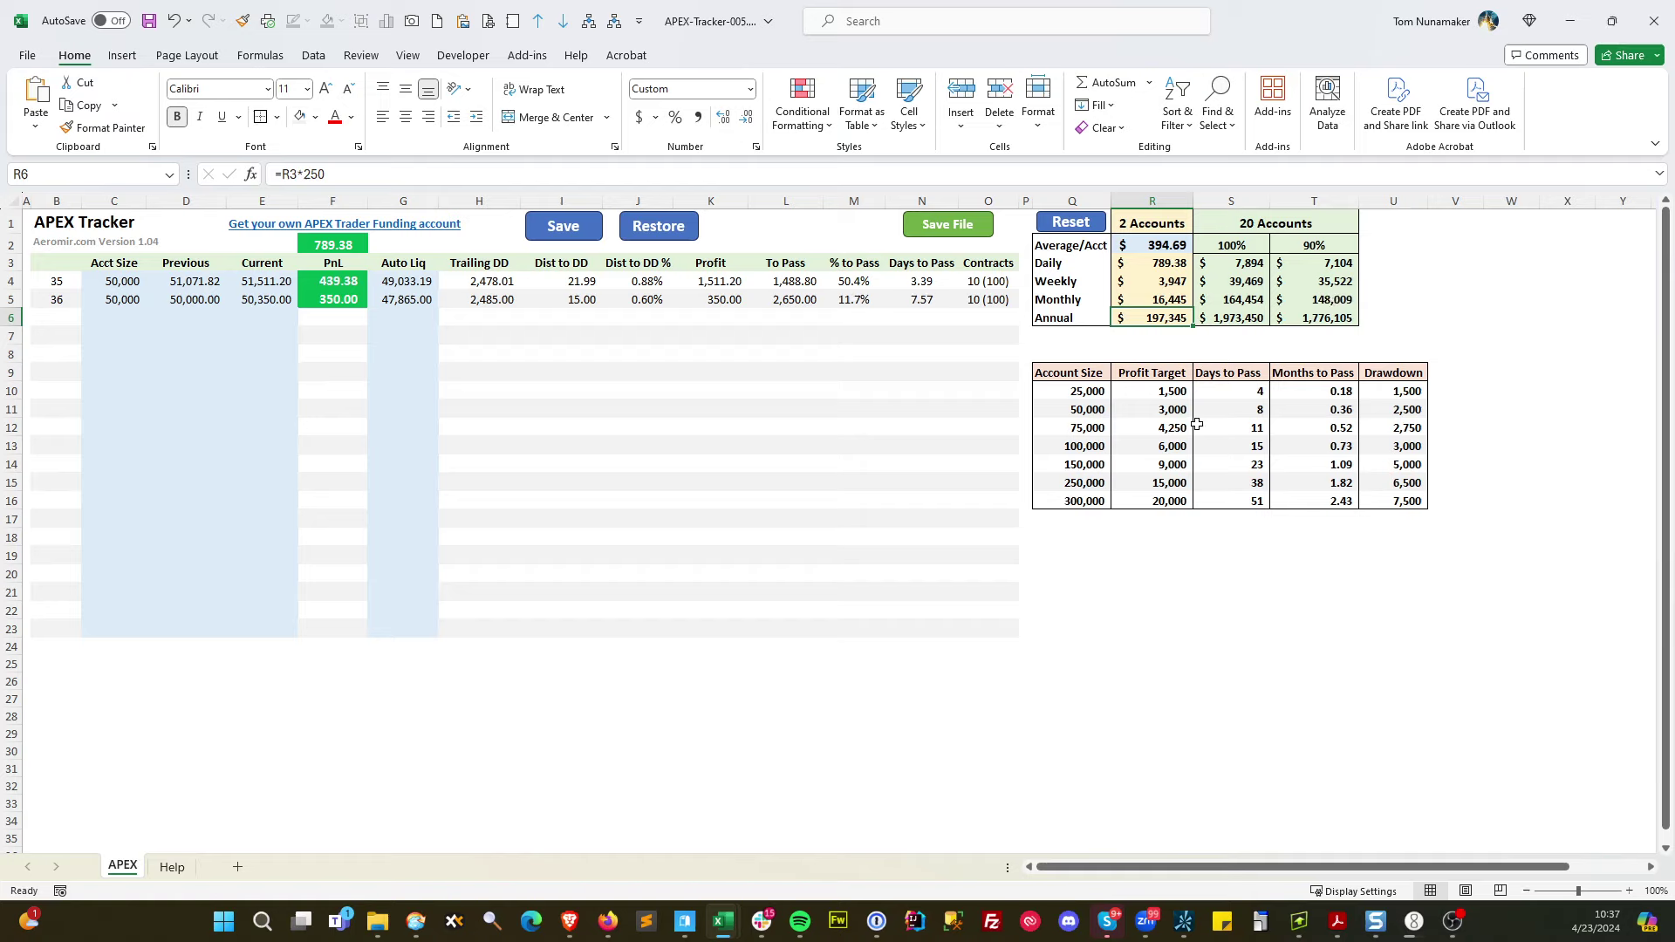
left_click(1151, 246)
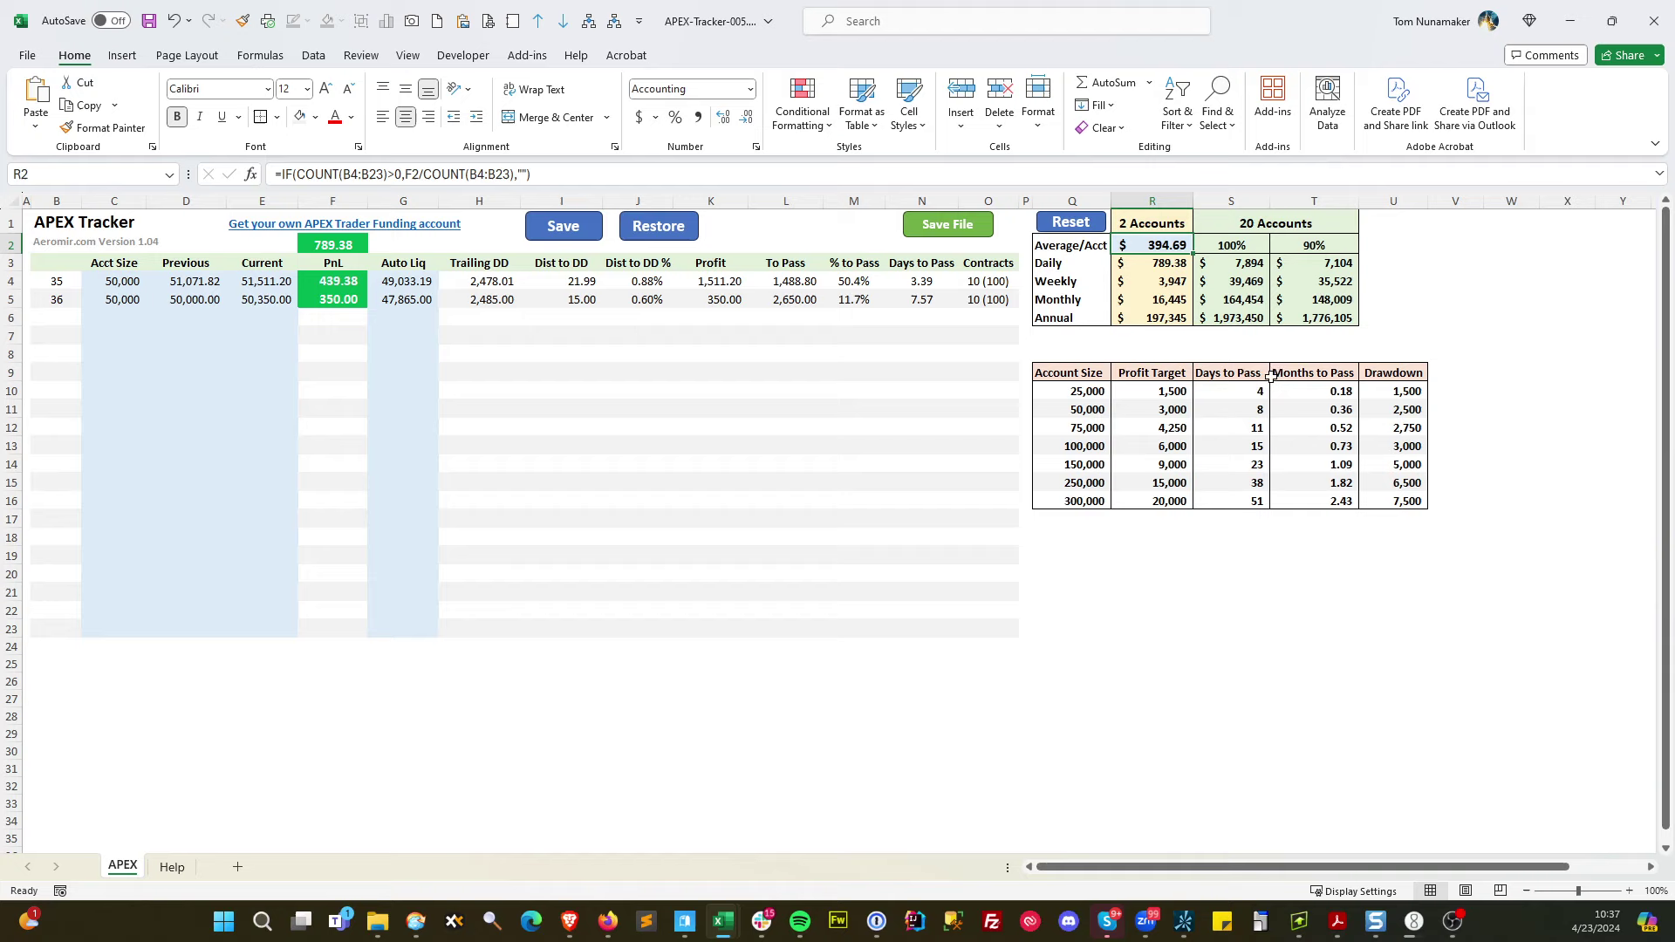
left_click_drag(1250, 393, 1249, 445)
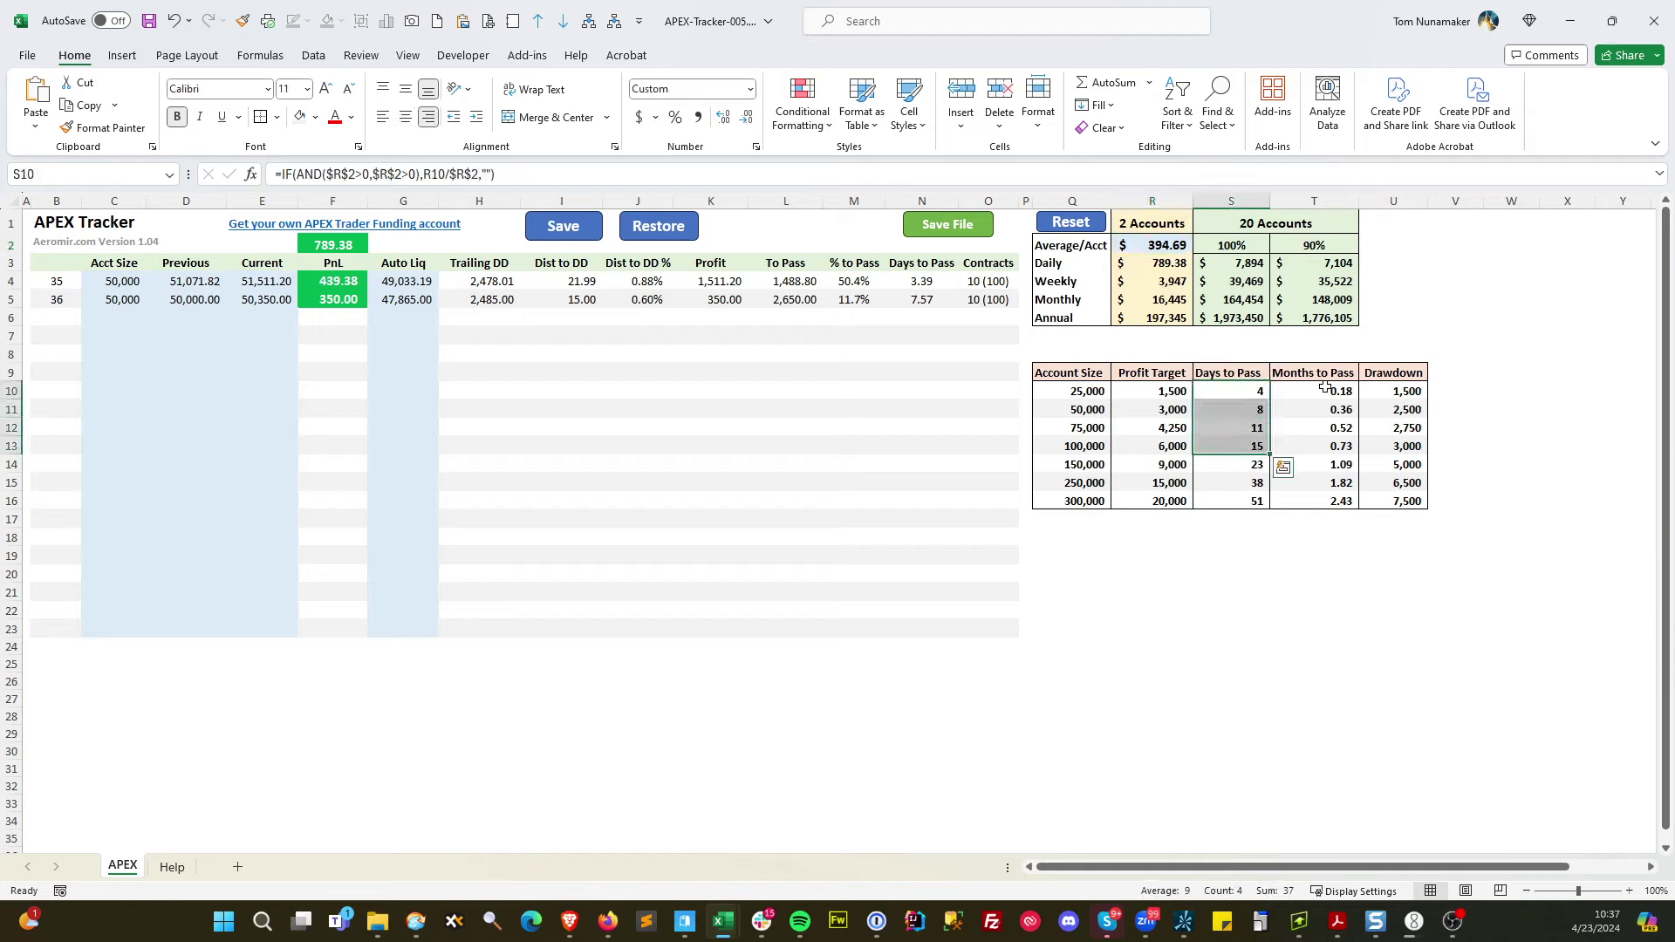
left_click_drag(1325, 387, 1322, 446)
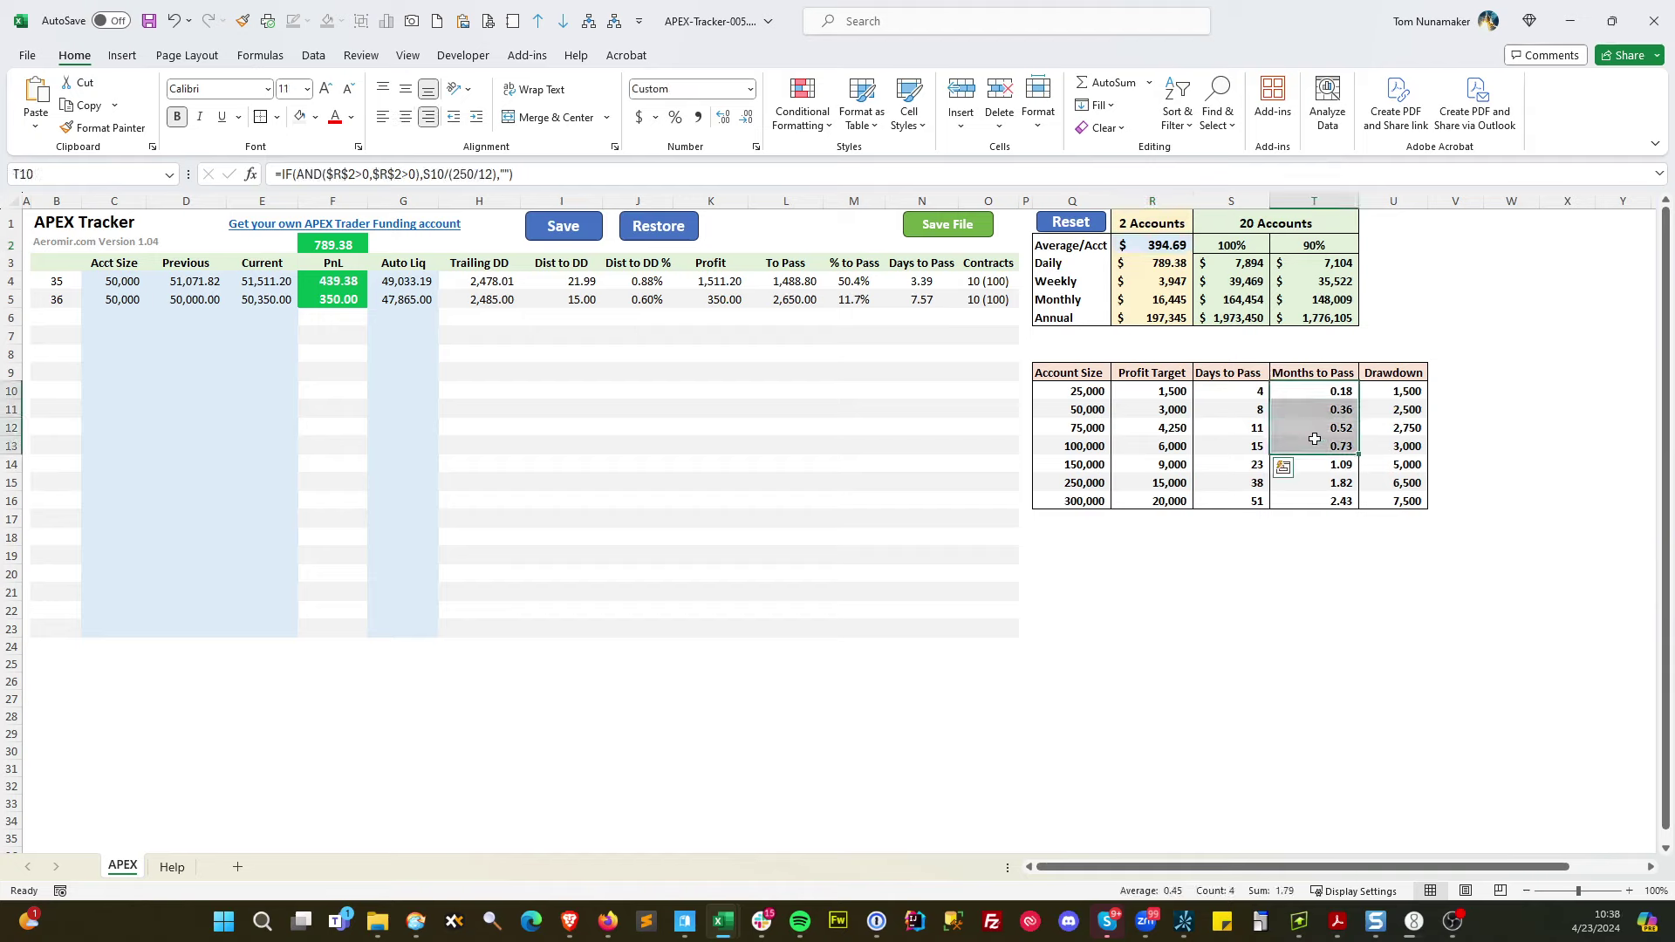
Enter 10 as the per-account average in R2
left_click(1448, 300)
left_click(1343, 246)
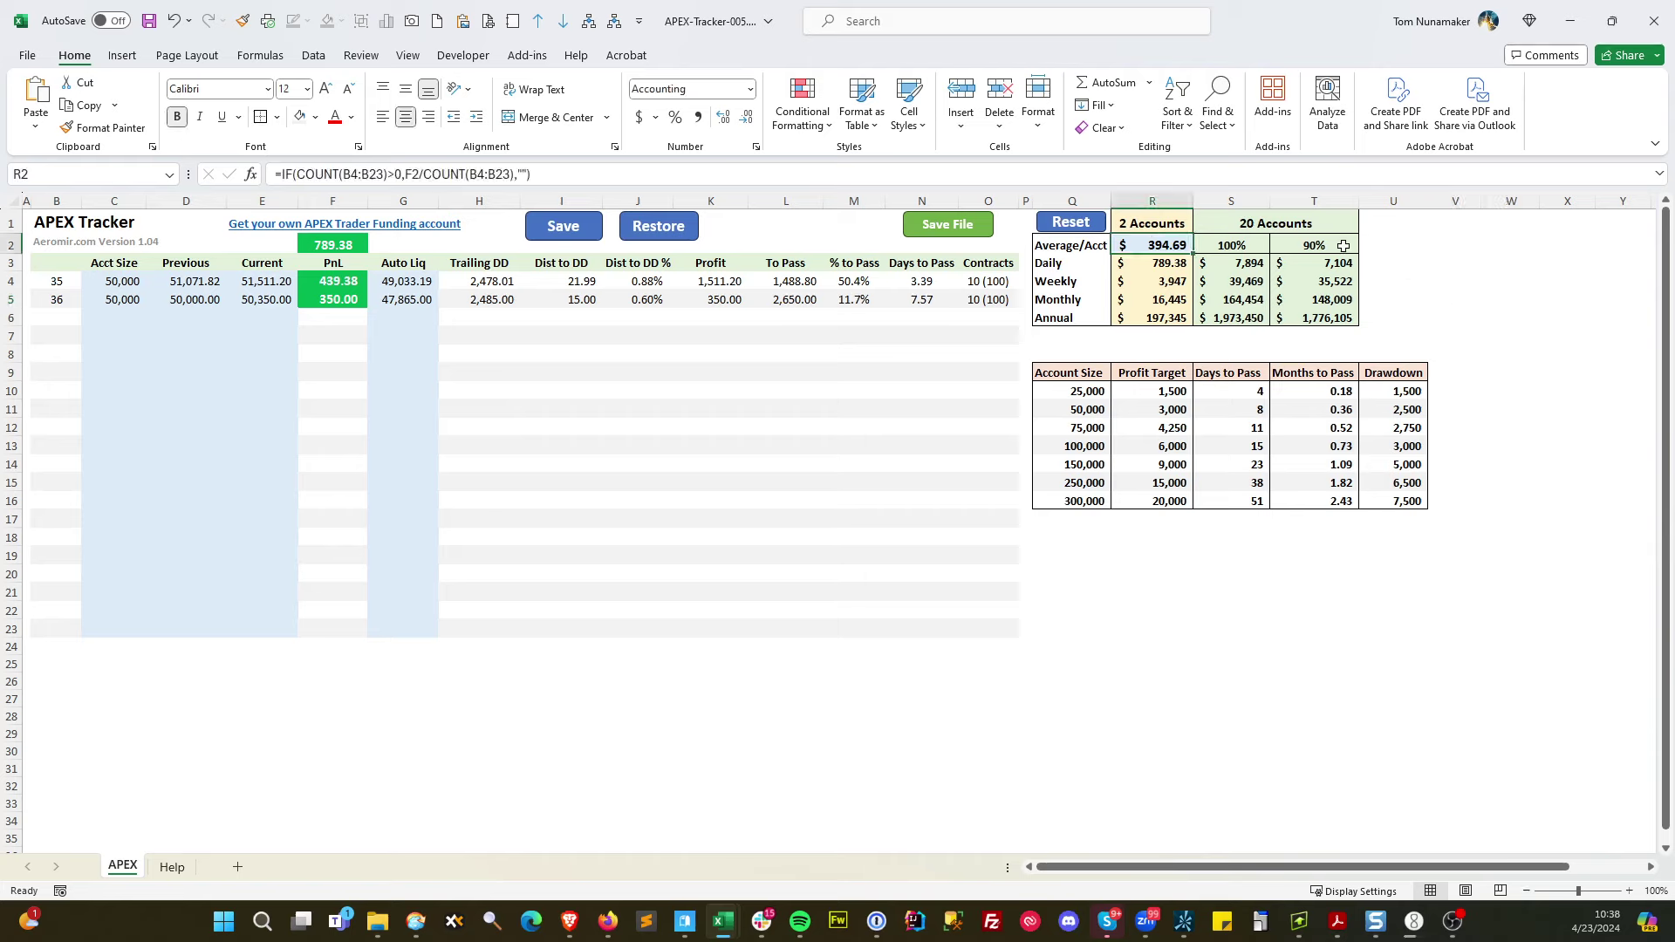
type("10")
key("Return")
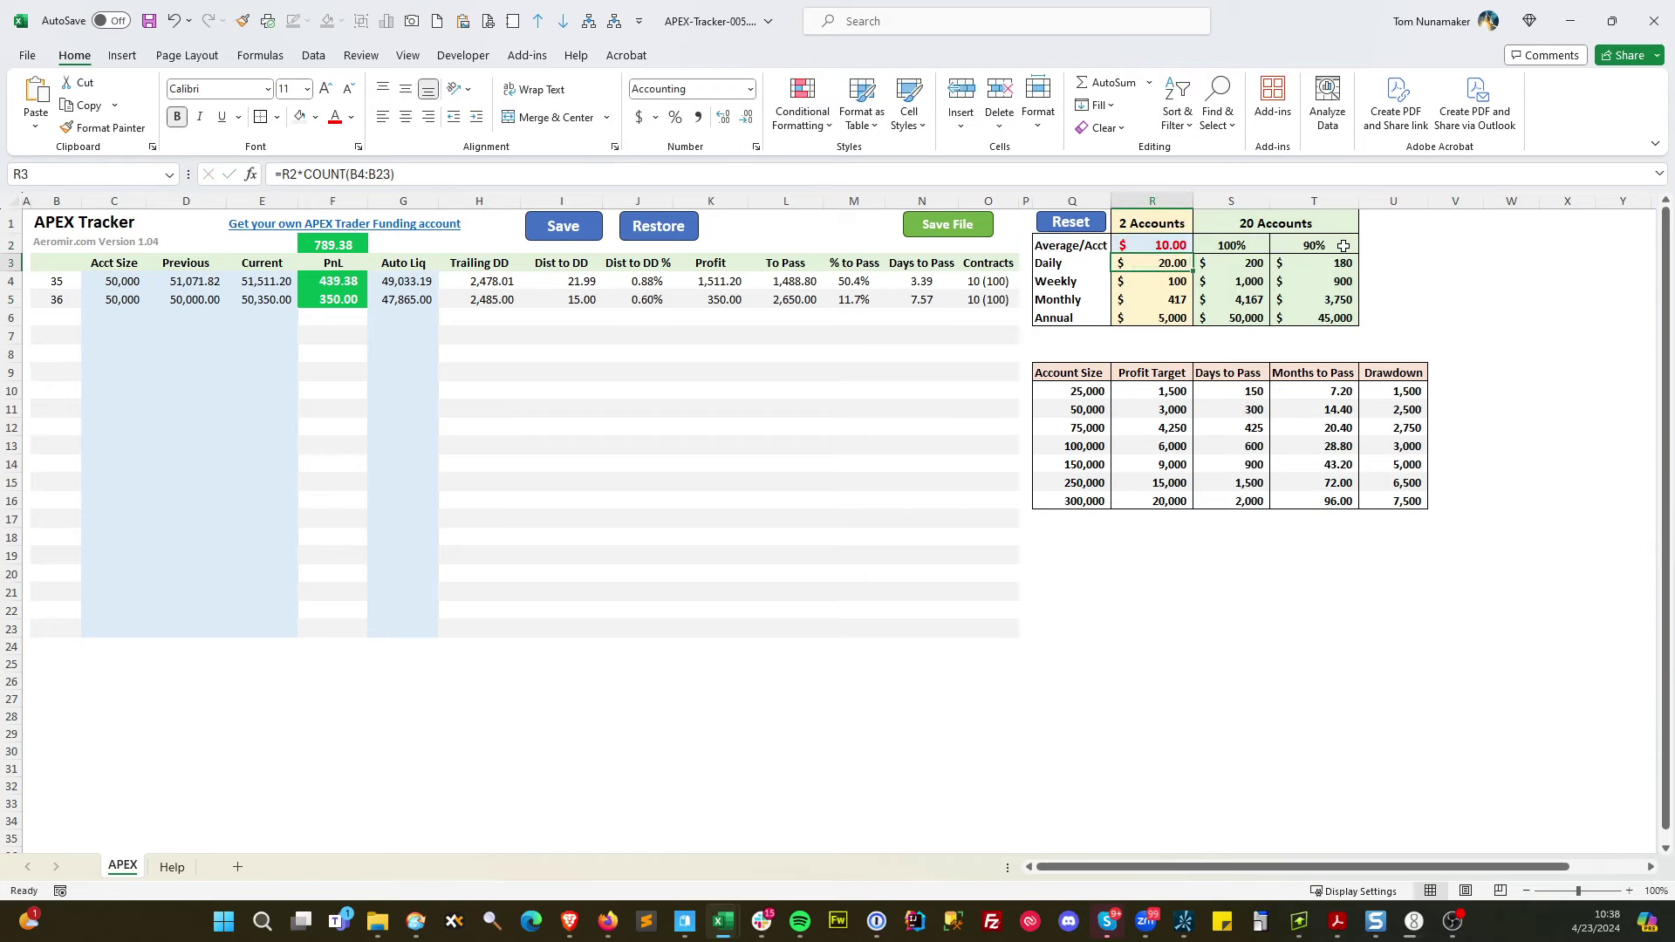
Inspect the 20-account and 90% annual total formulas, then reselect R2
left_click(1249, 318)
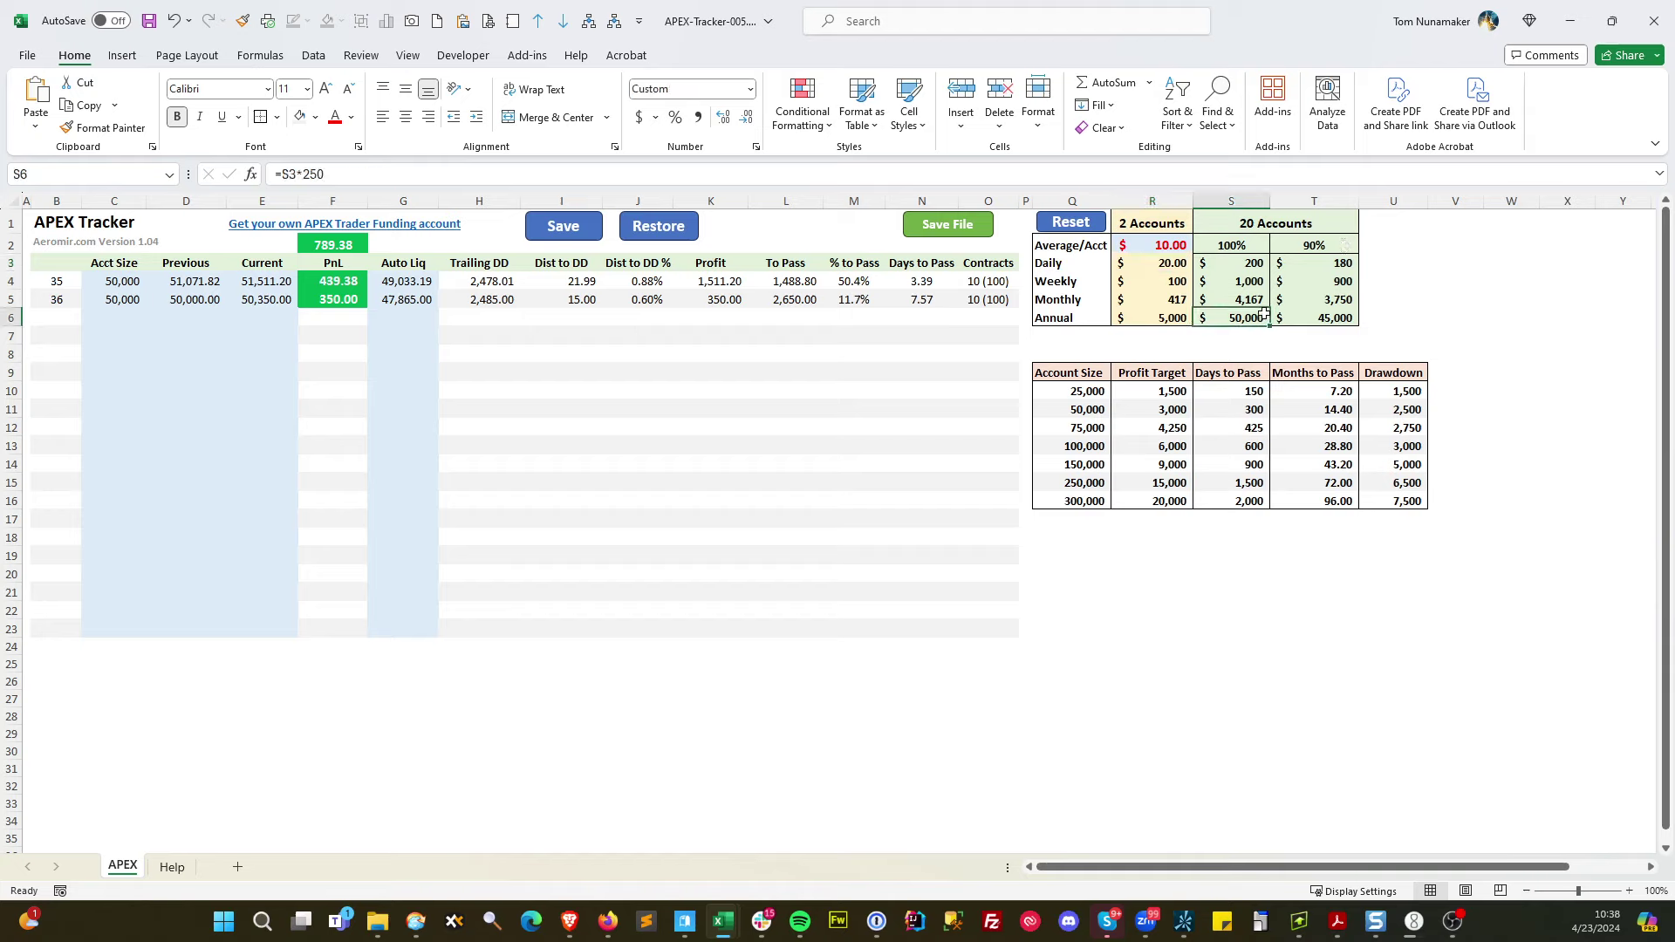
left_click(1330, 320)
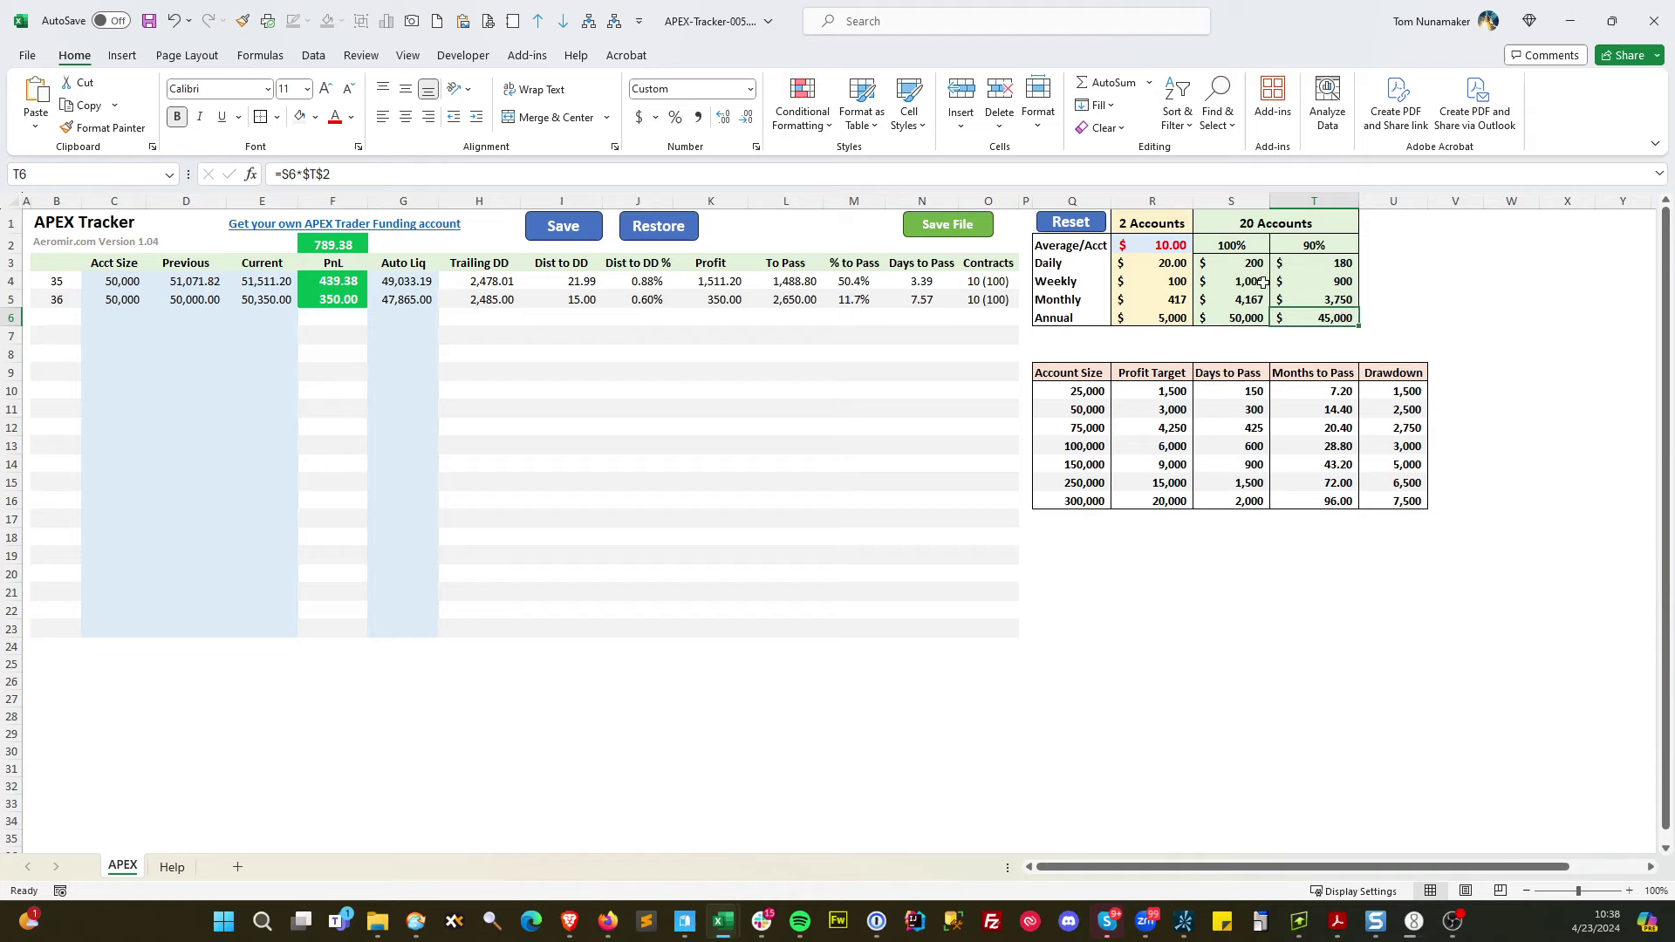
left_click(1164, 247)
Enter 25 as the per-account average and check a Months to Pass value
type("25")
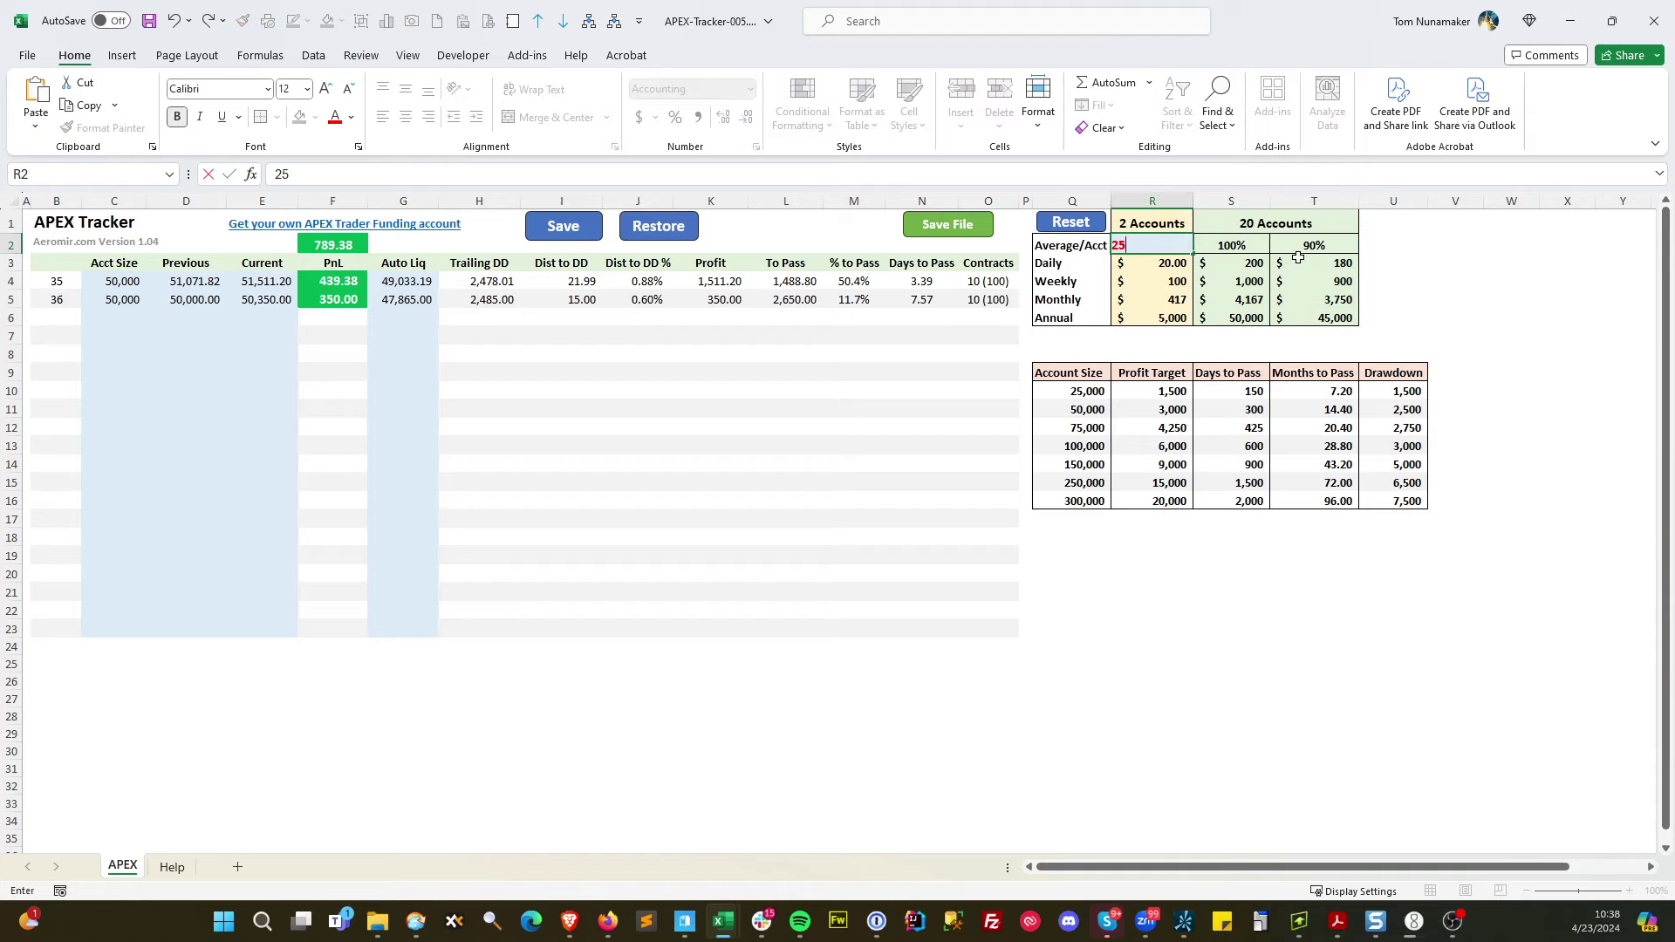
key("Return")
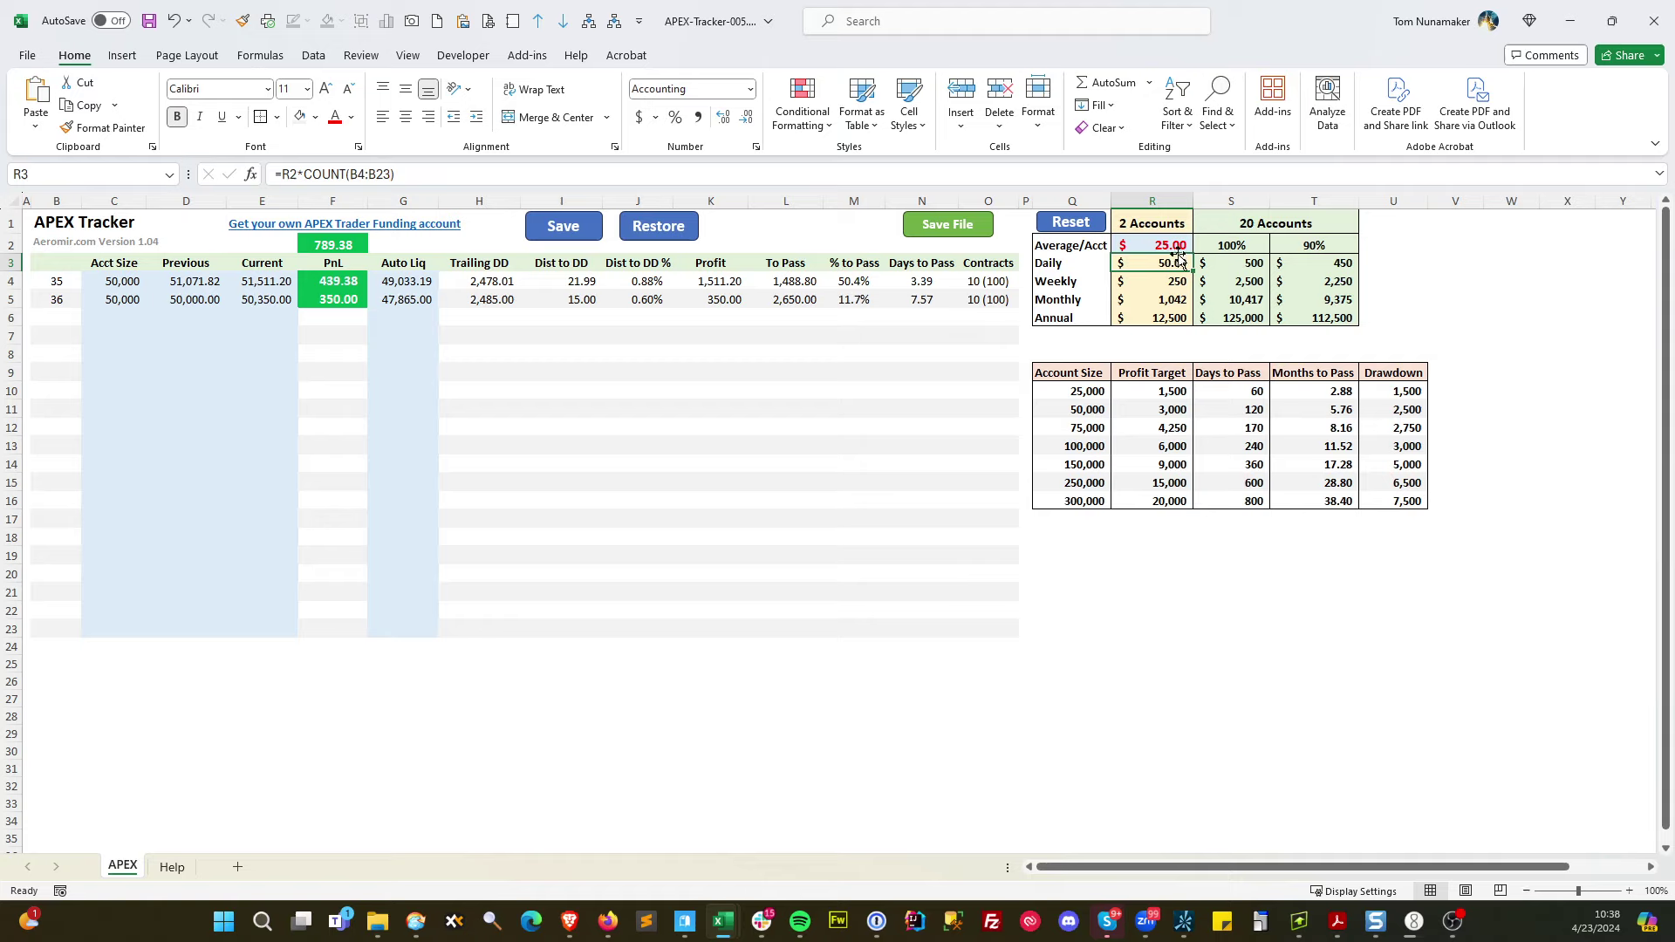
left_click(1320, 392)
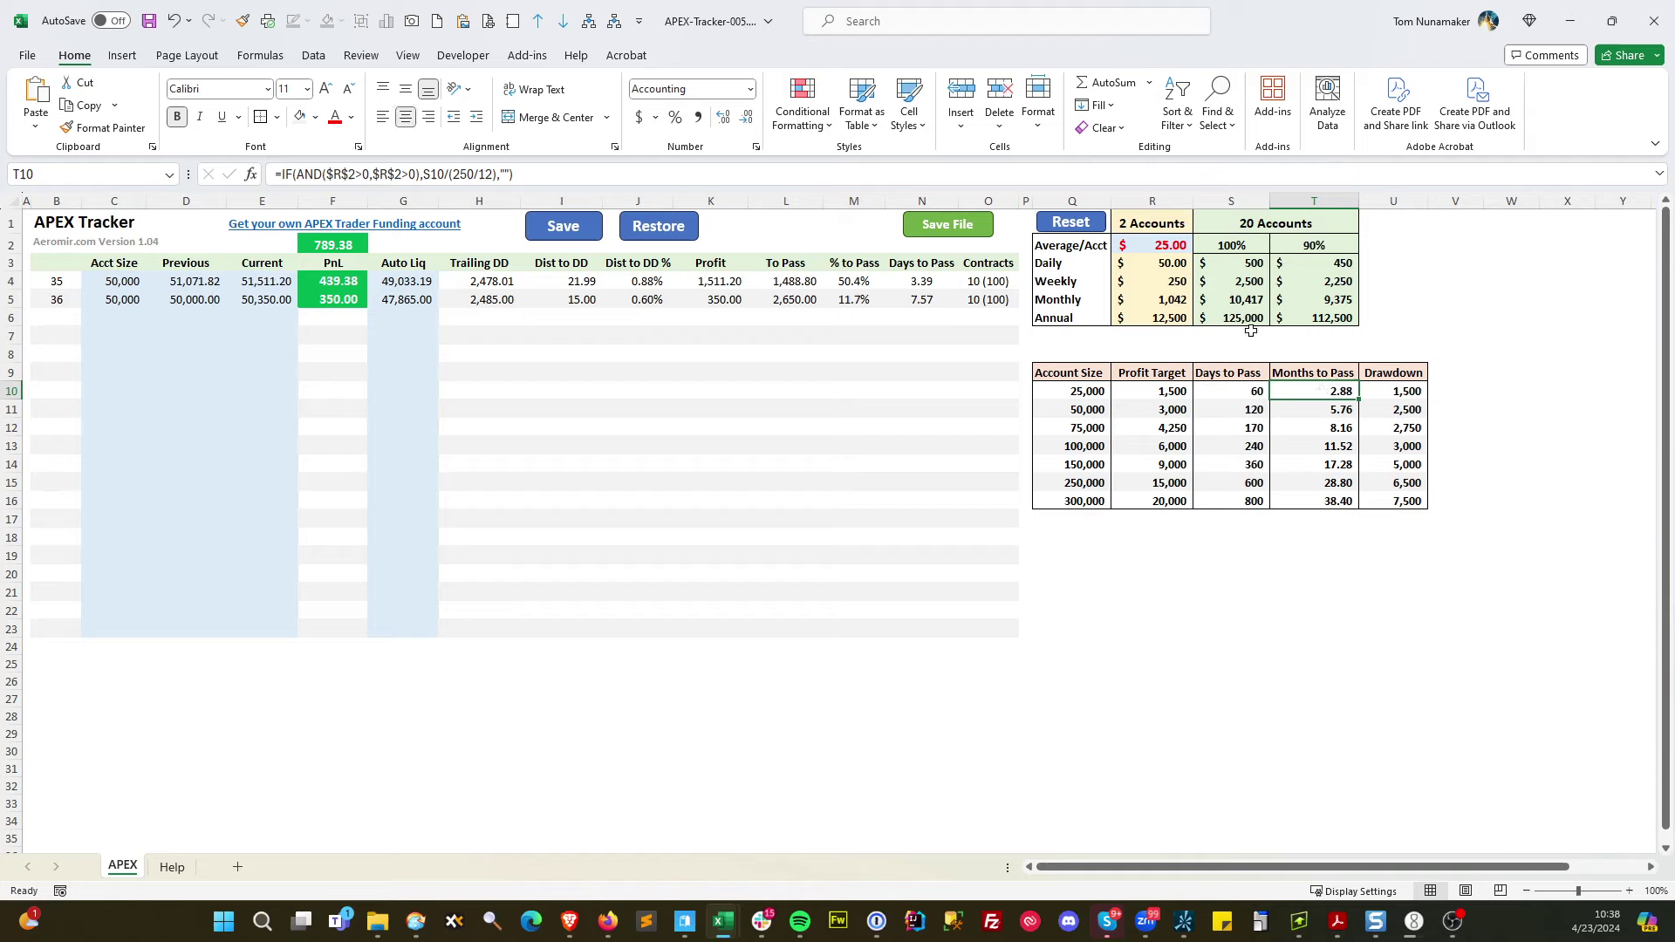
left_click(1173, 251)
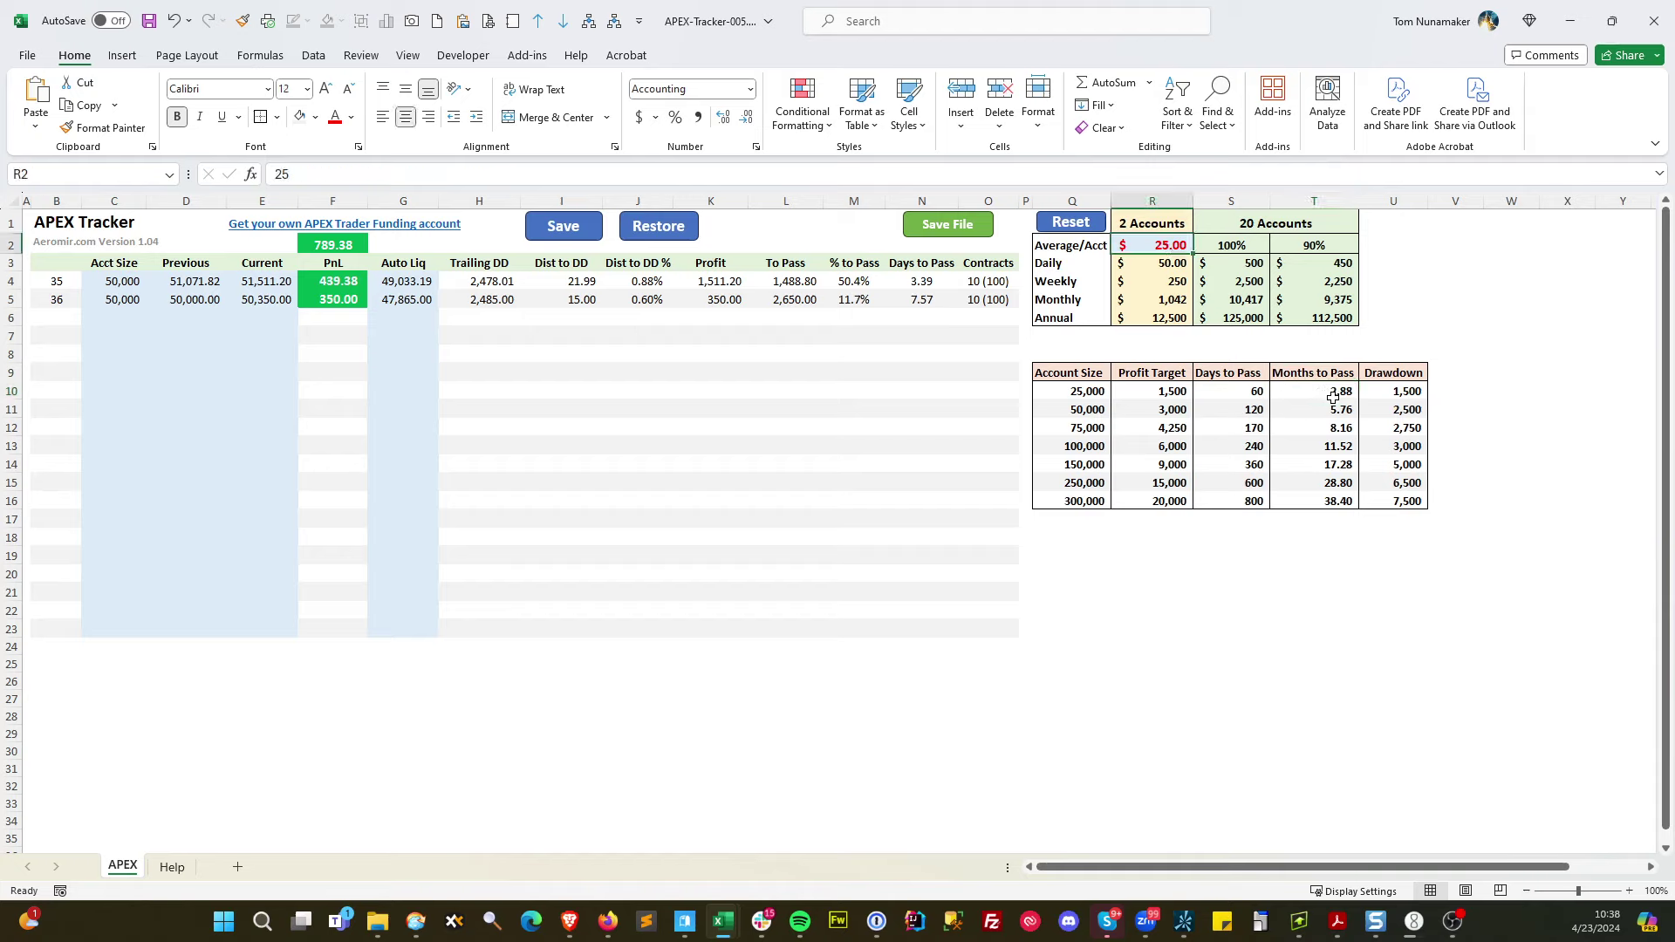
Review the Months to Pass formulas in T10 and T11 and the 100% payout share in S2
left_click(1301, 391)
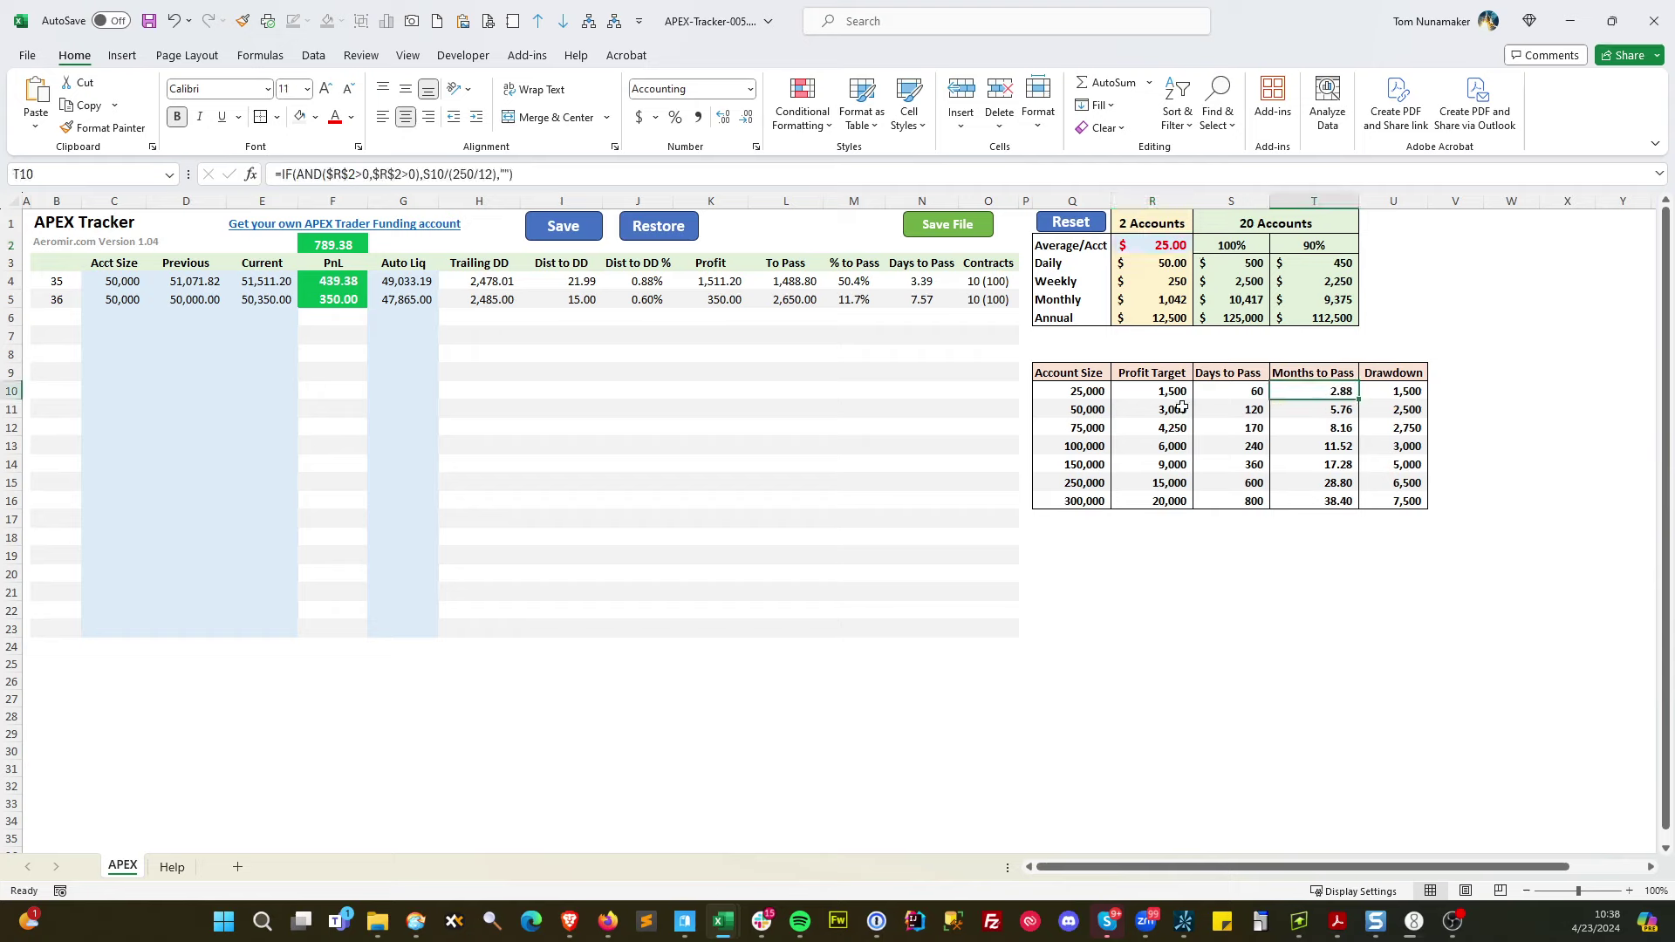
left_click(1330, 410)
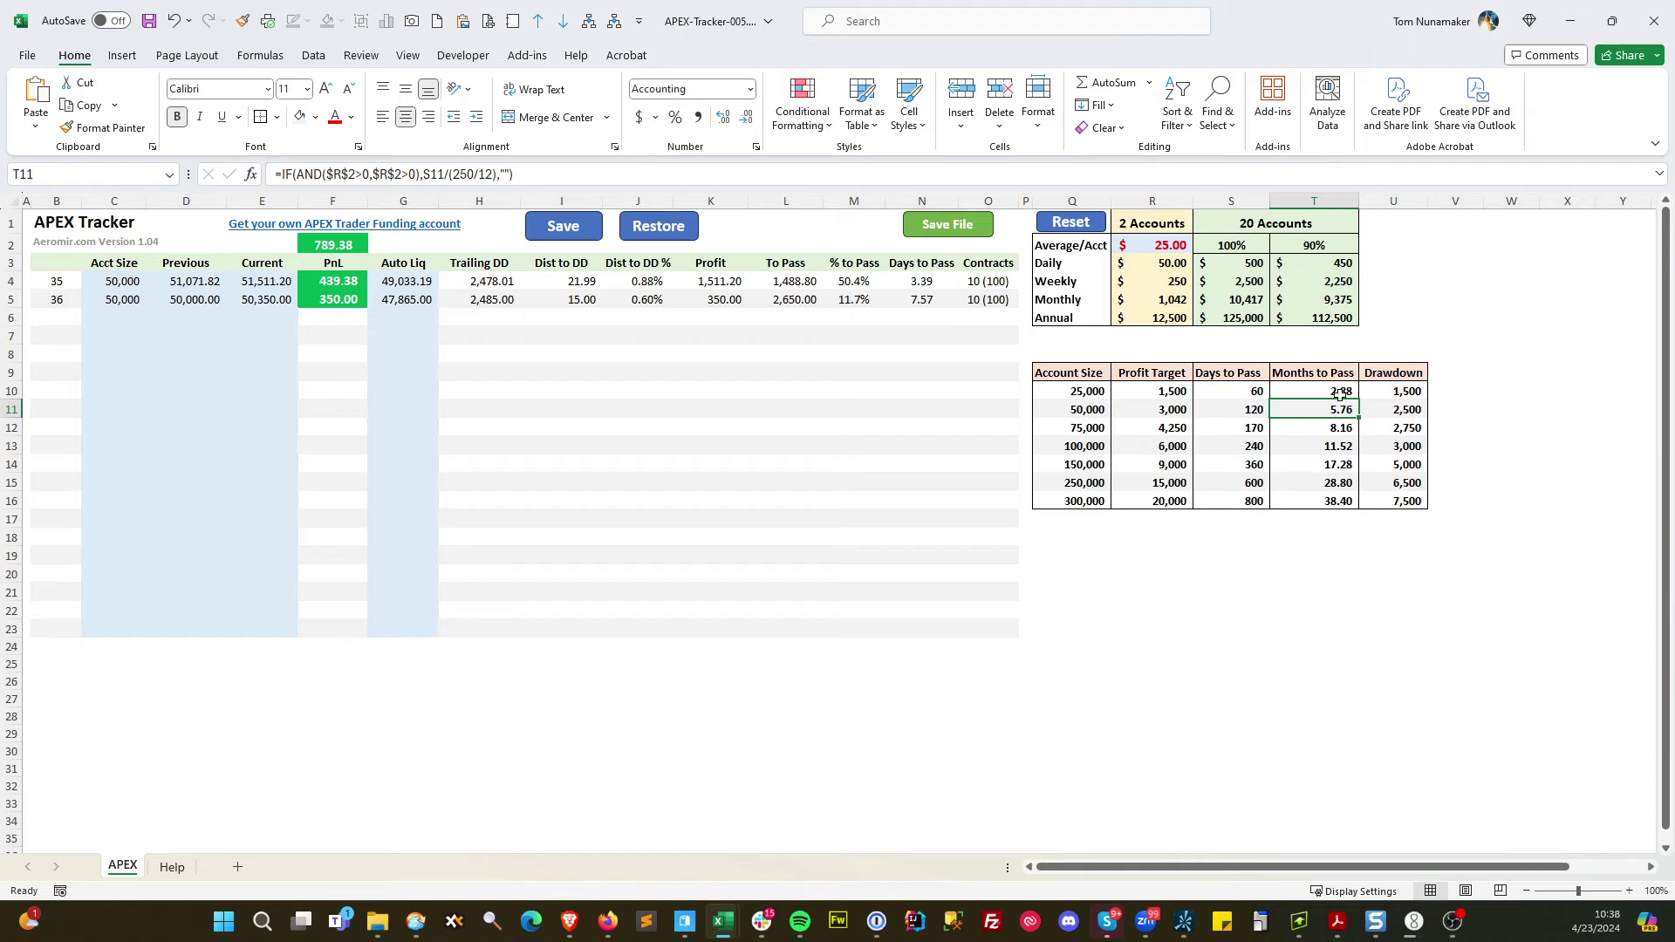
left_click(1158, 246)
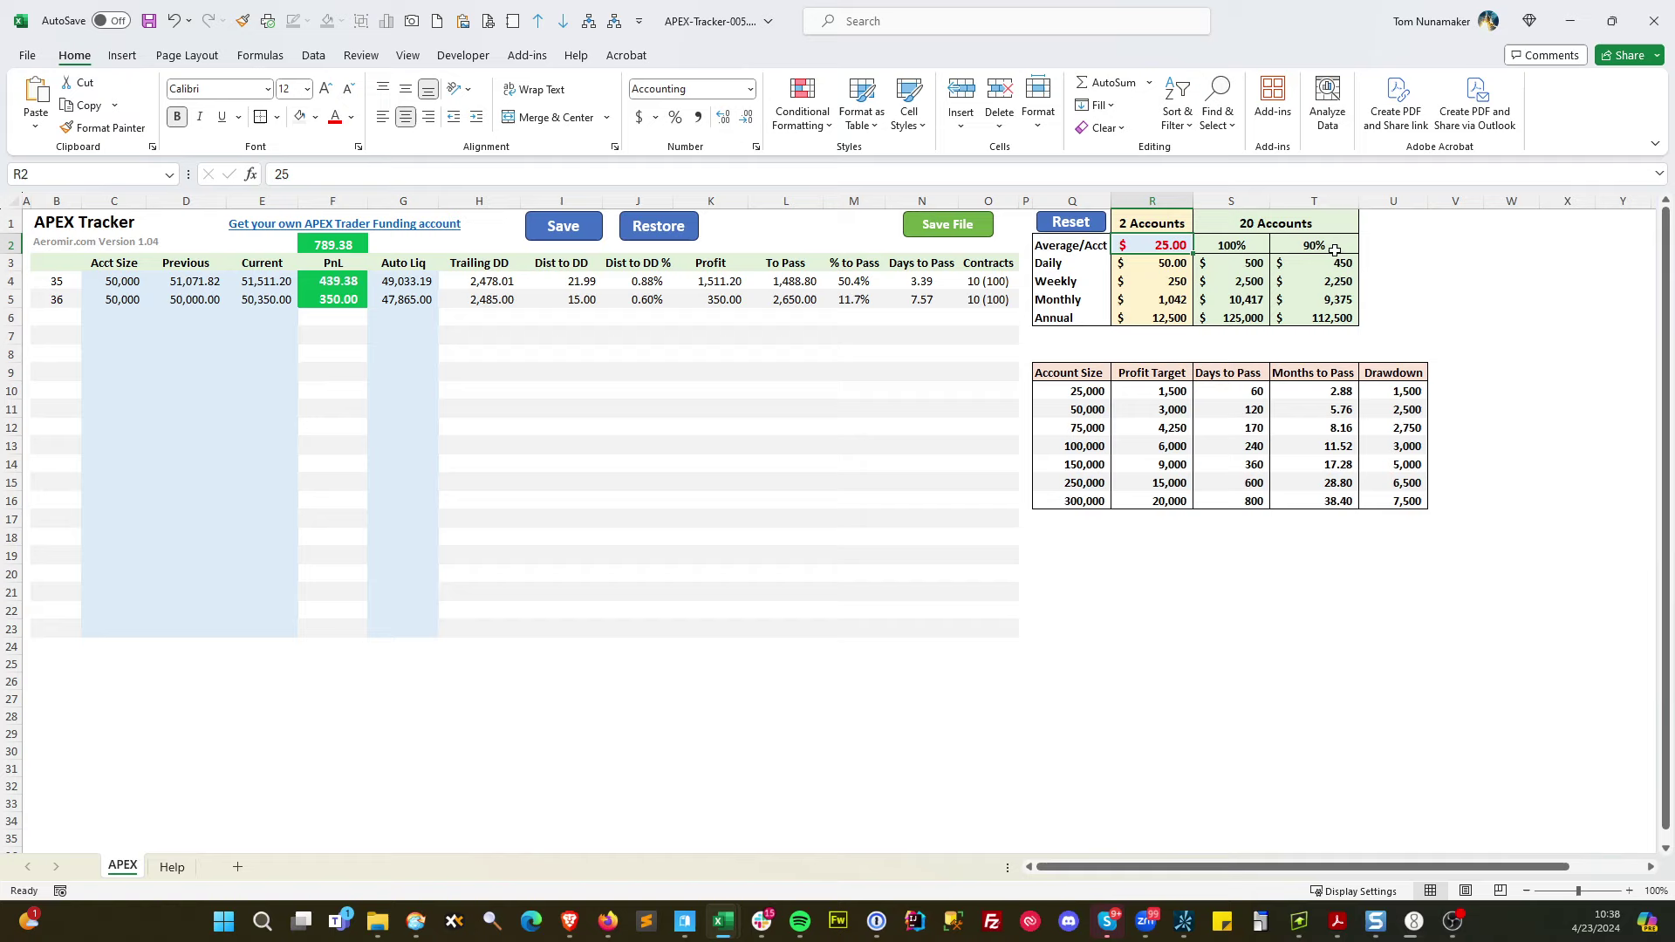
left_click(1211, 247)
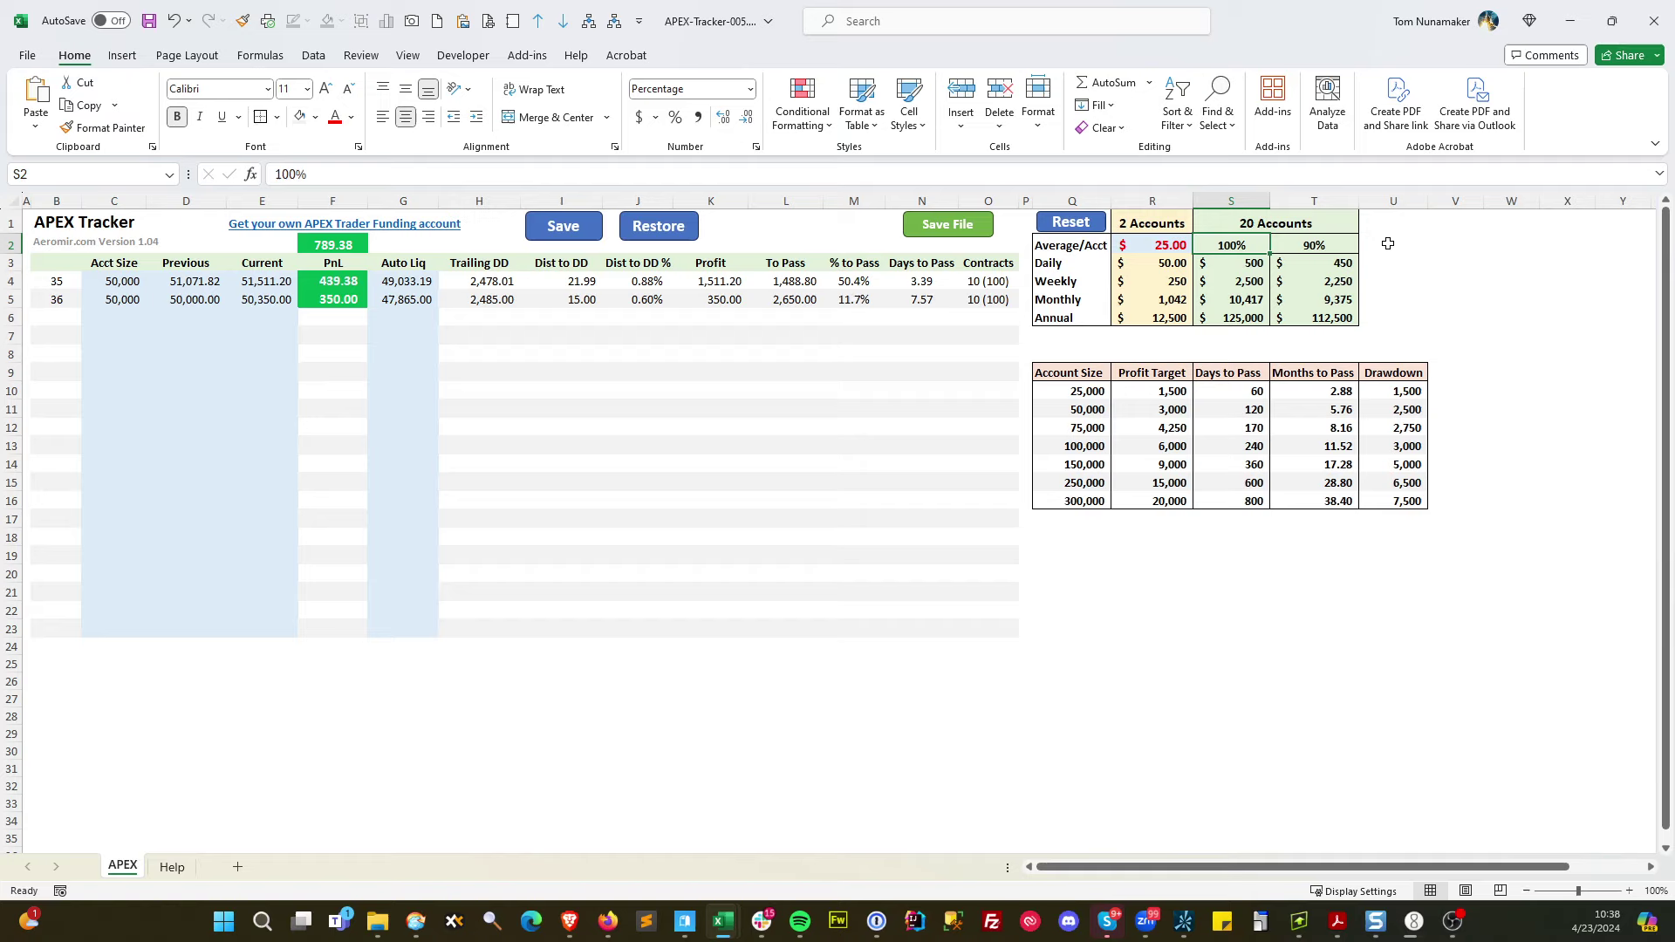
Try 150 as the R2 average, then change it to 100
key("Left")
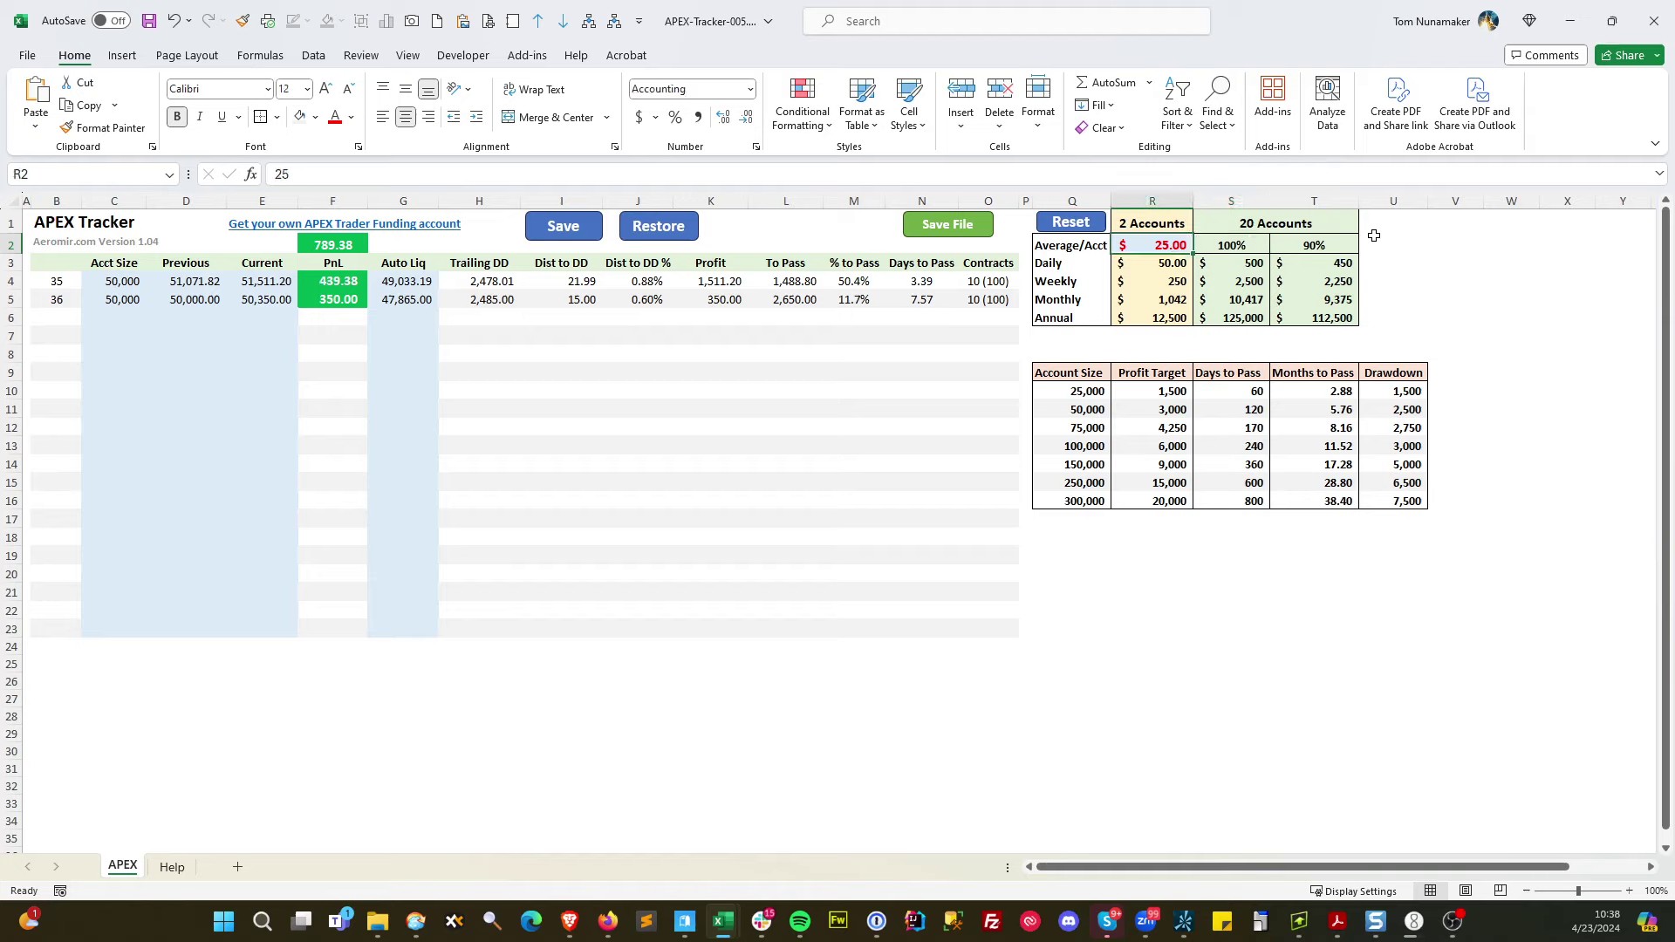
type("150")
key("Return")
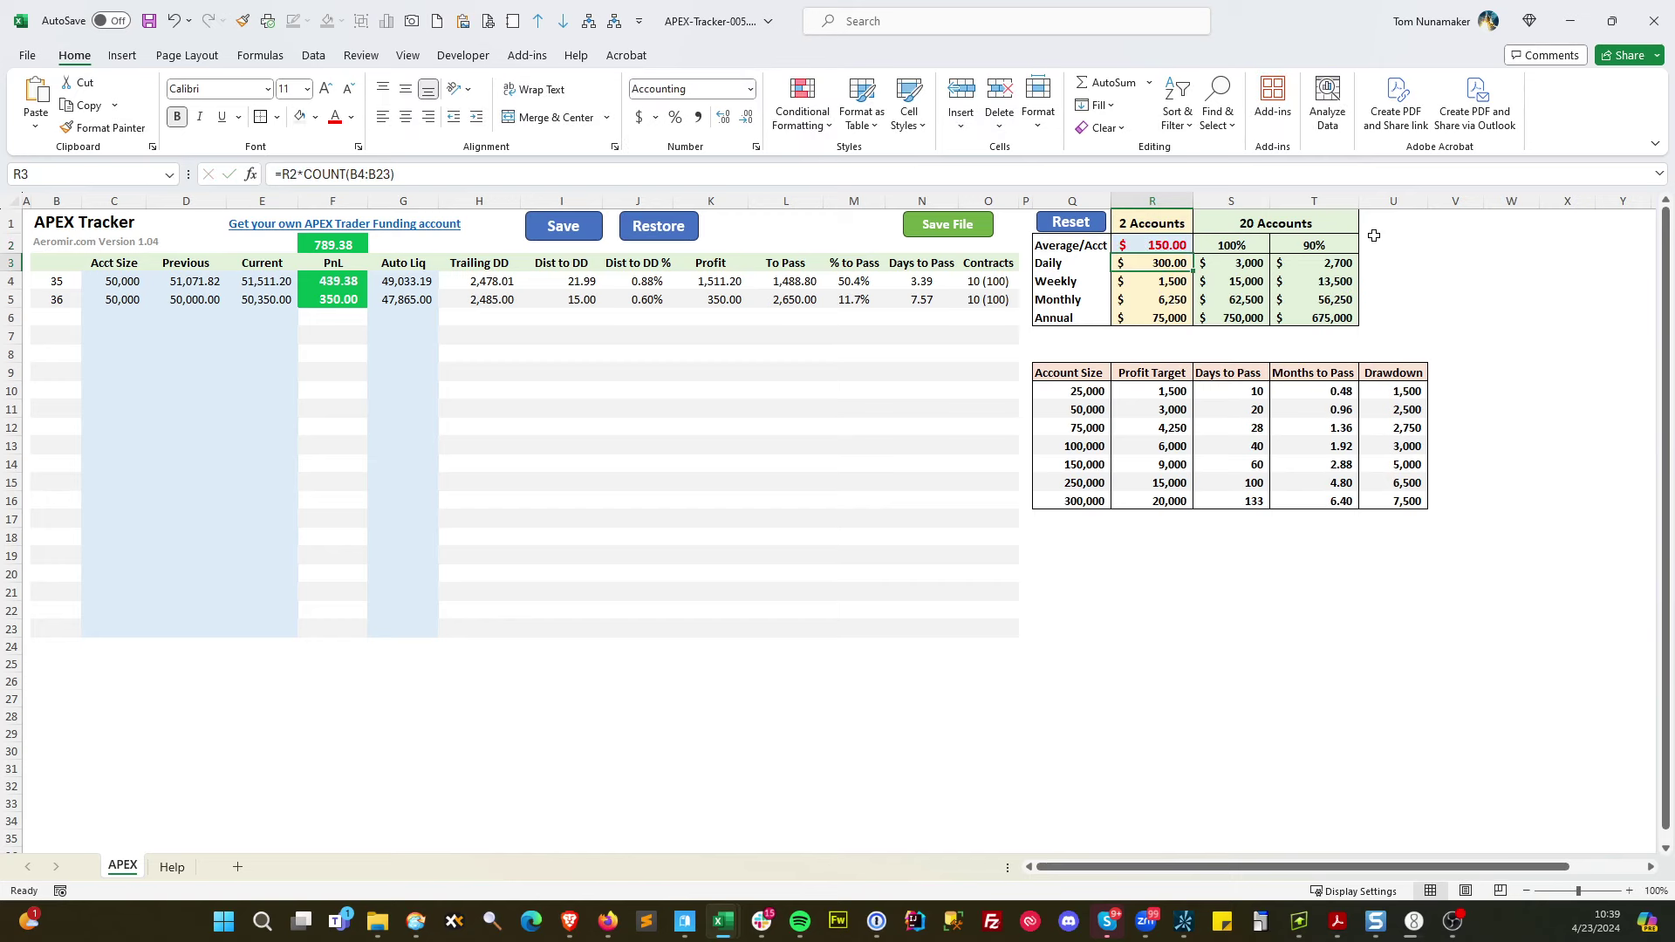
left_click(1183, 246)
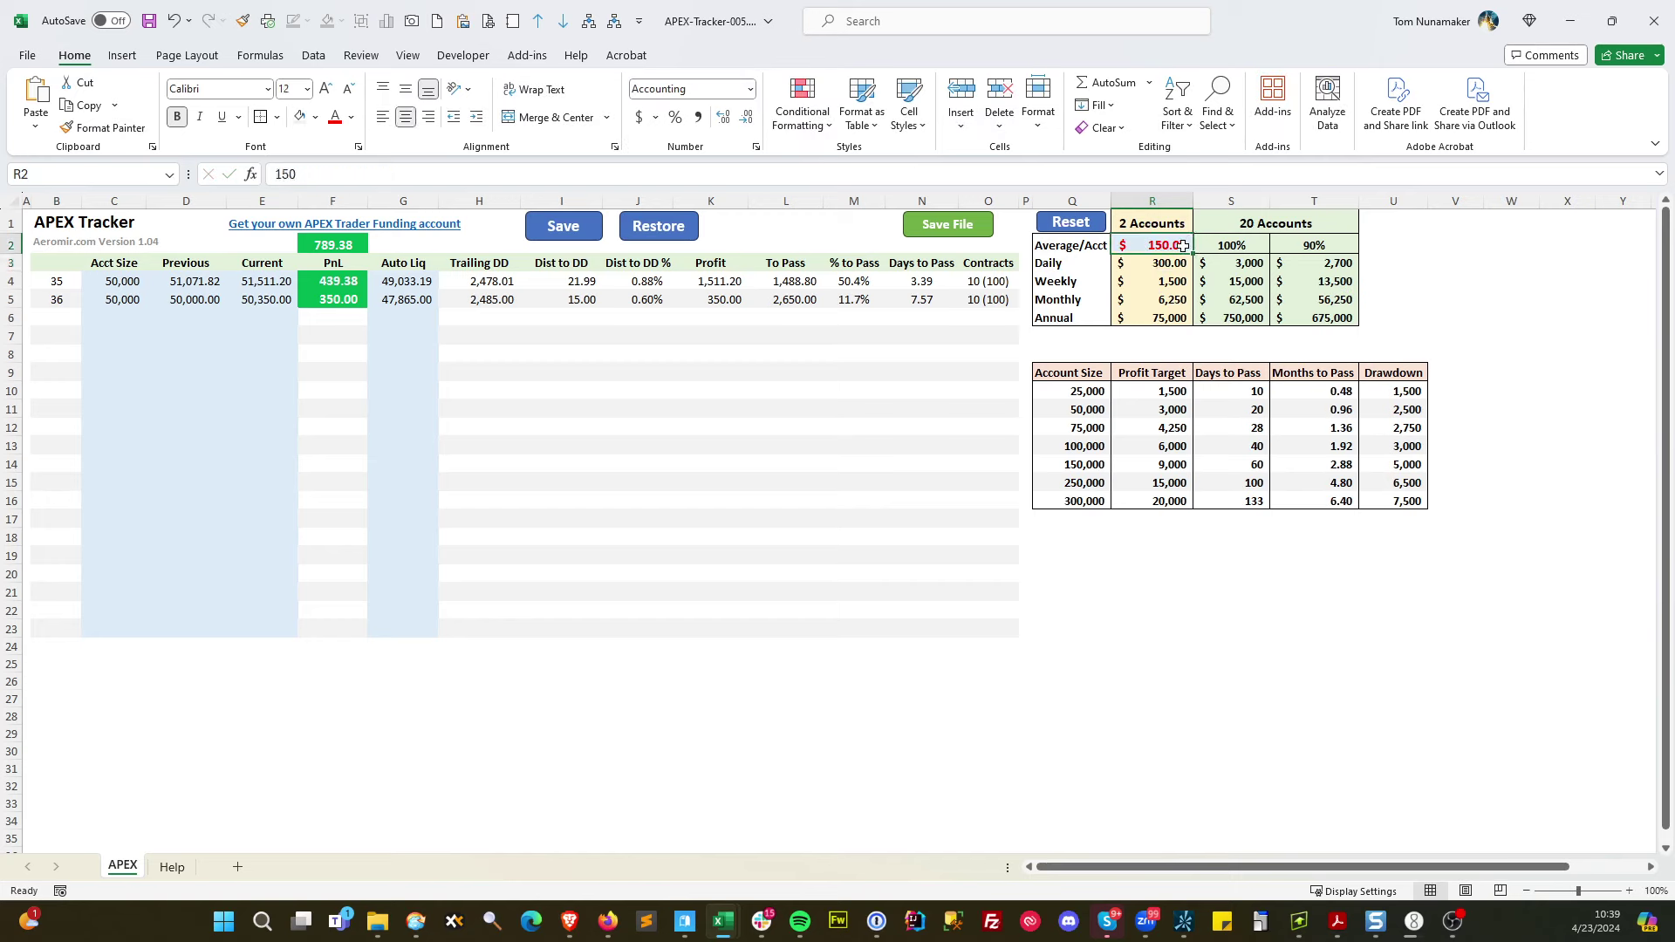
type("100")
key("Return")
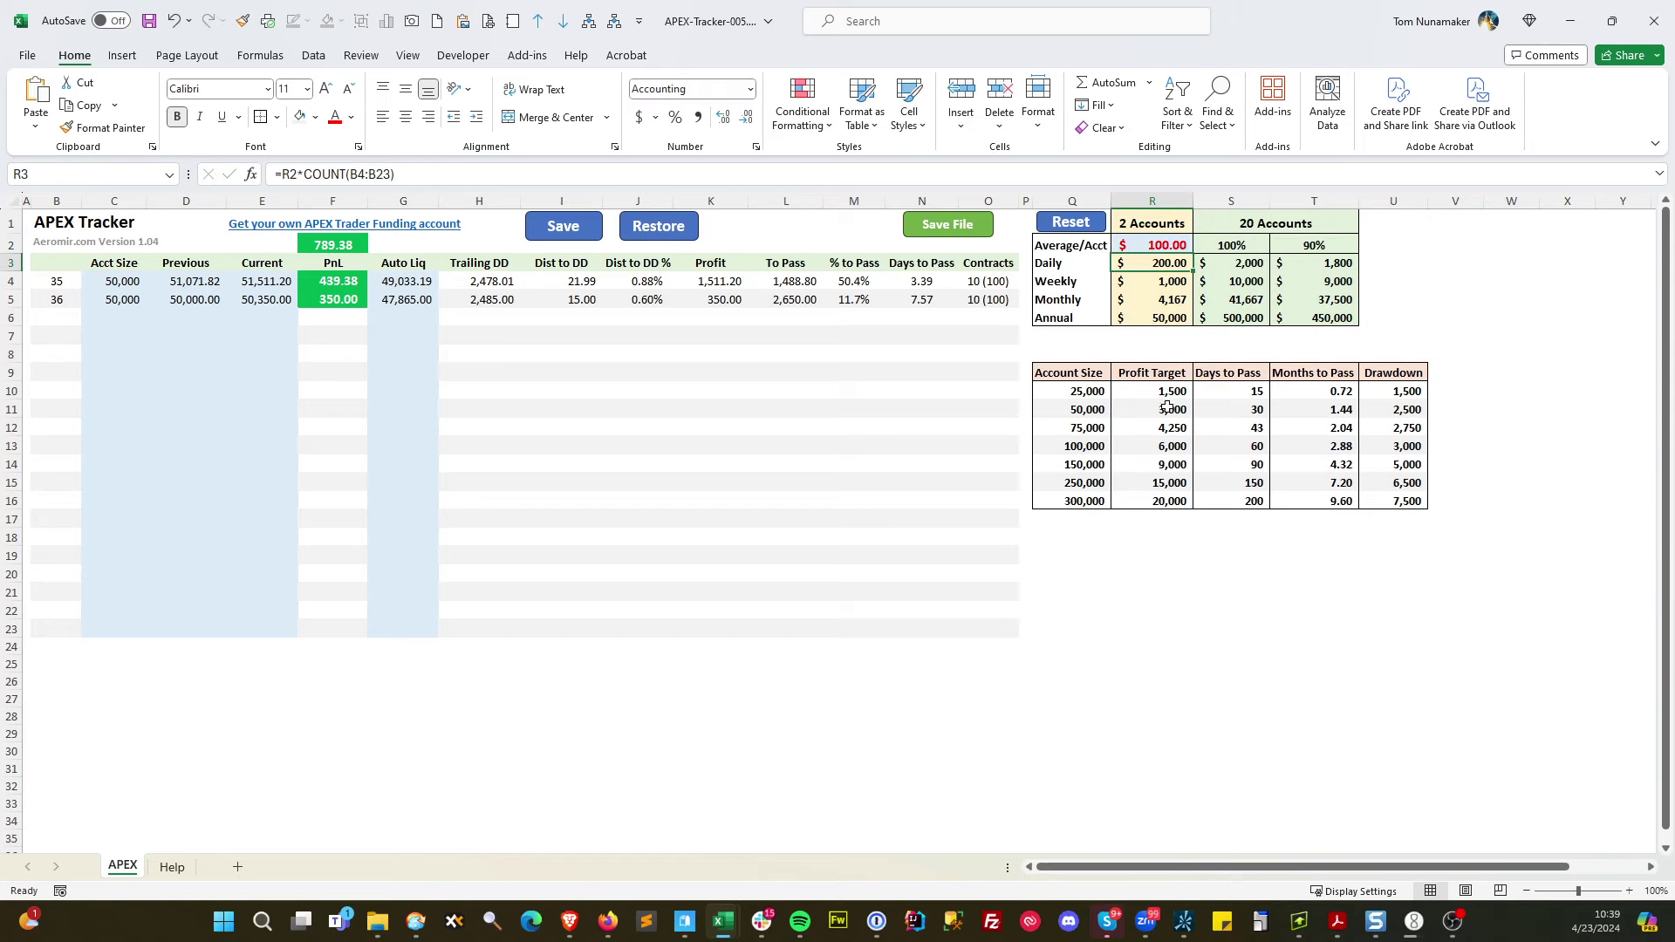
left_click(1153, 247)
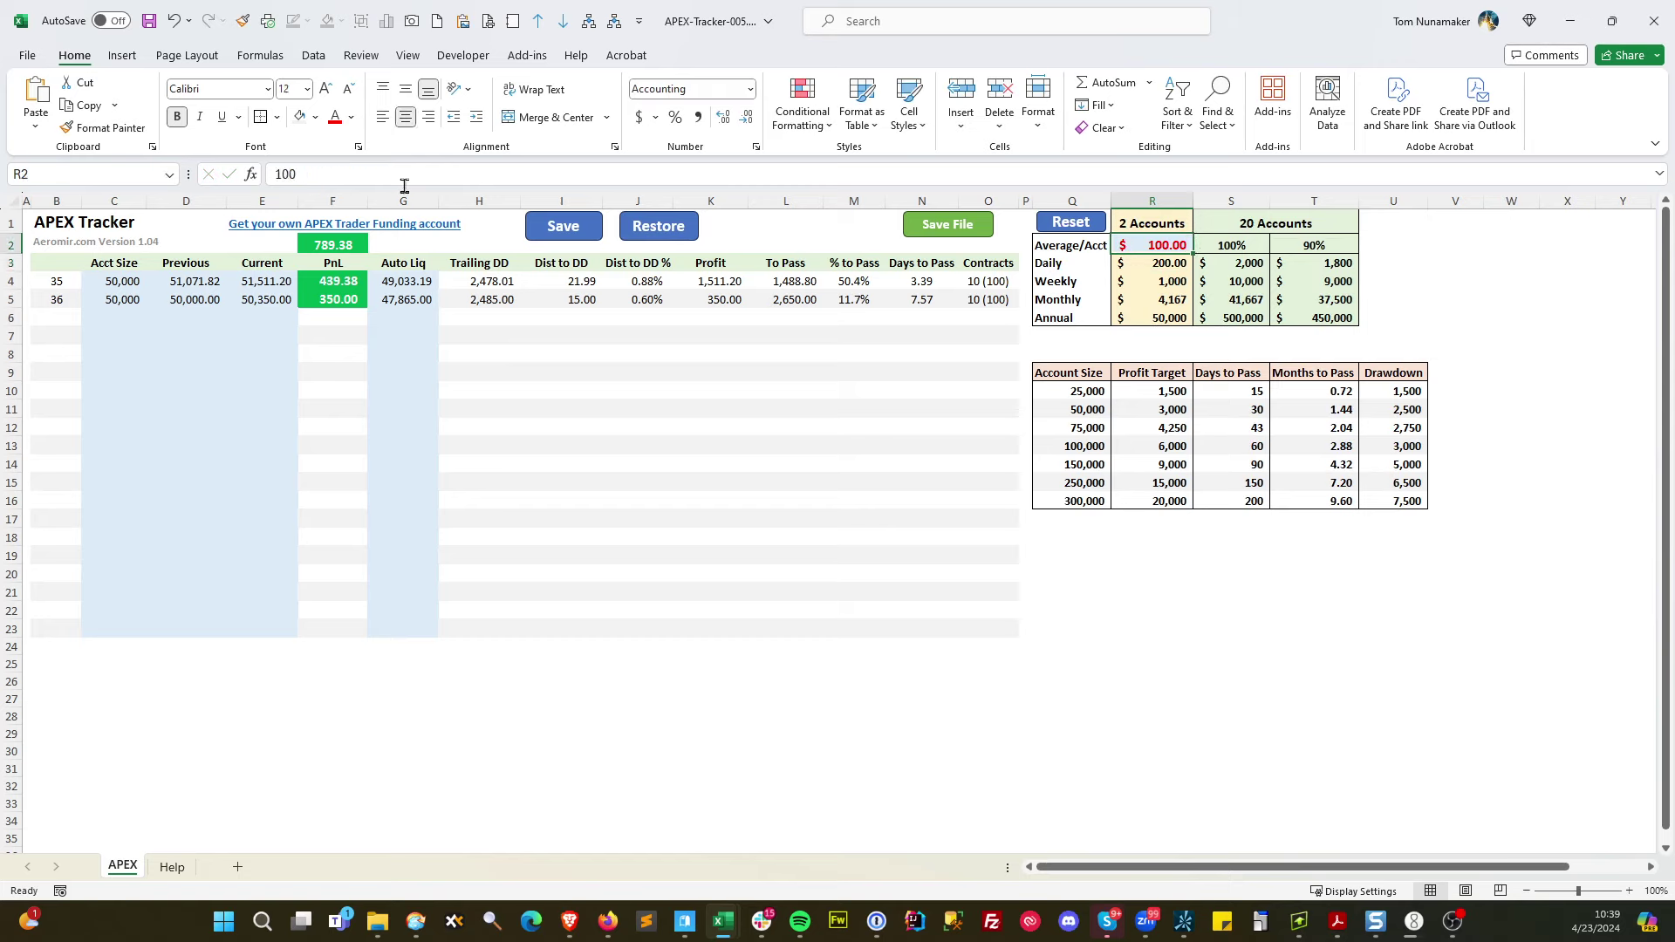
Reset R2 to its calculated 394.69 average, then enter 100 as a test average
left_click(1475, 284)
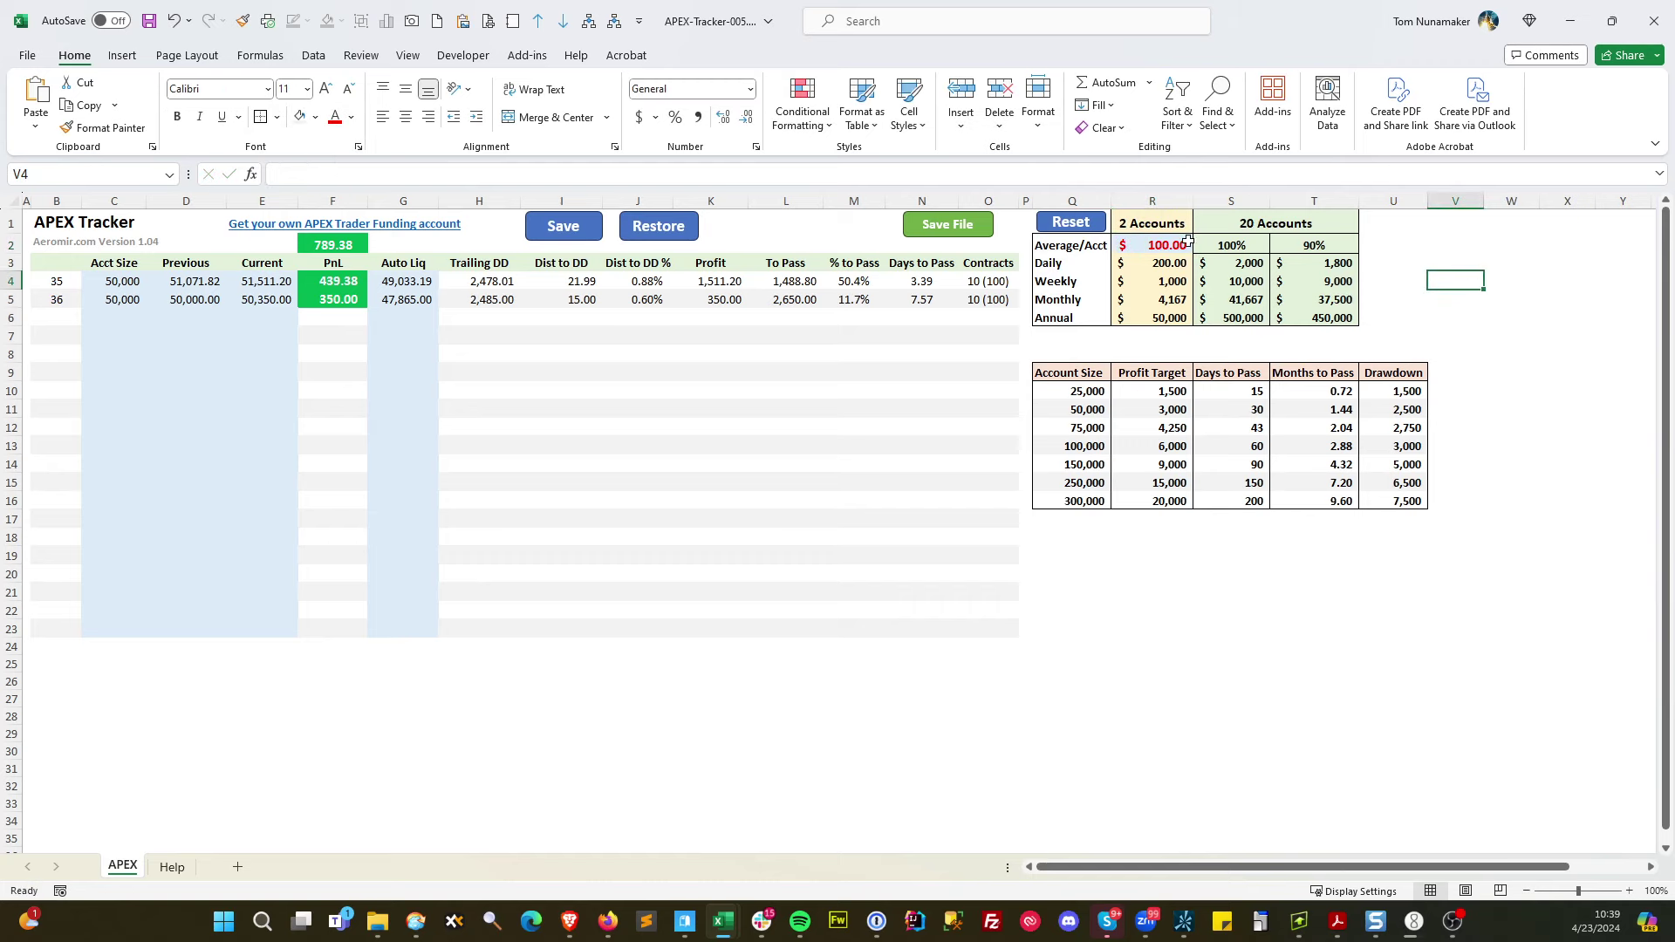
left_click(1071, 227)
left_click(1152, 244)
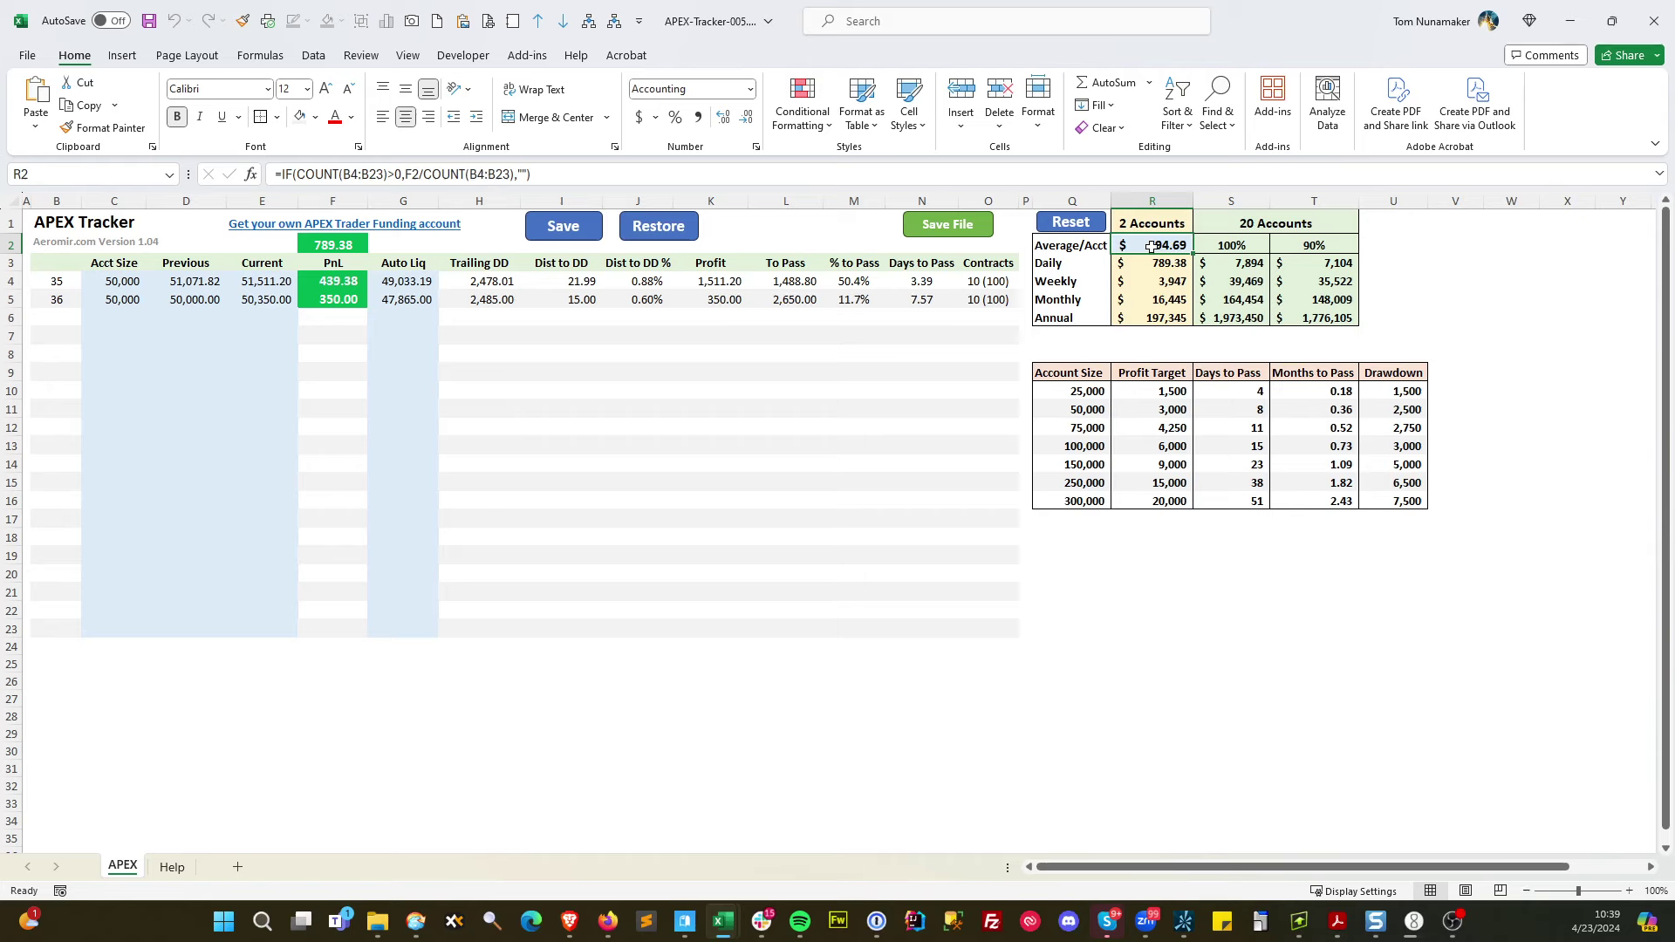
type("100")
key("Return")
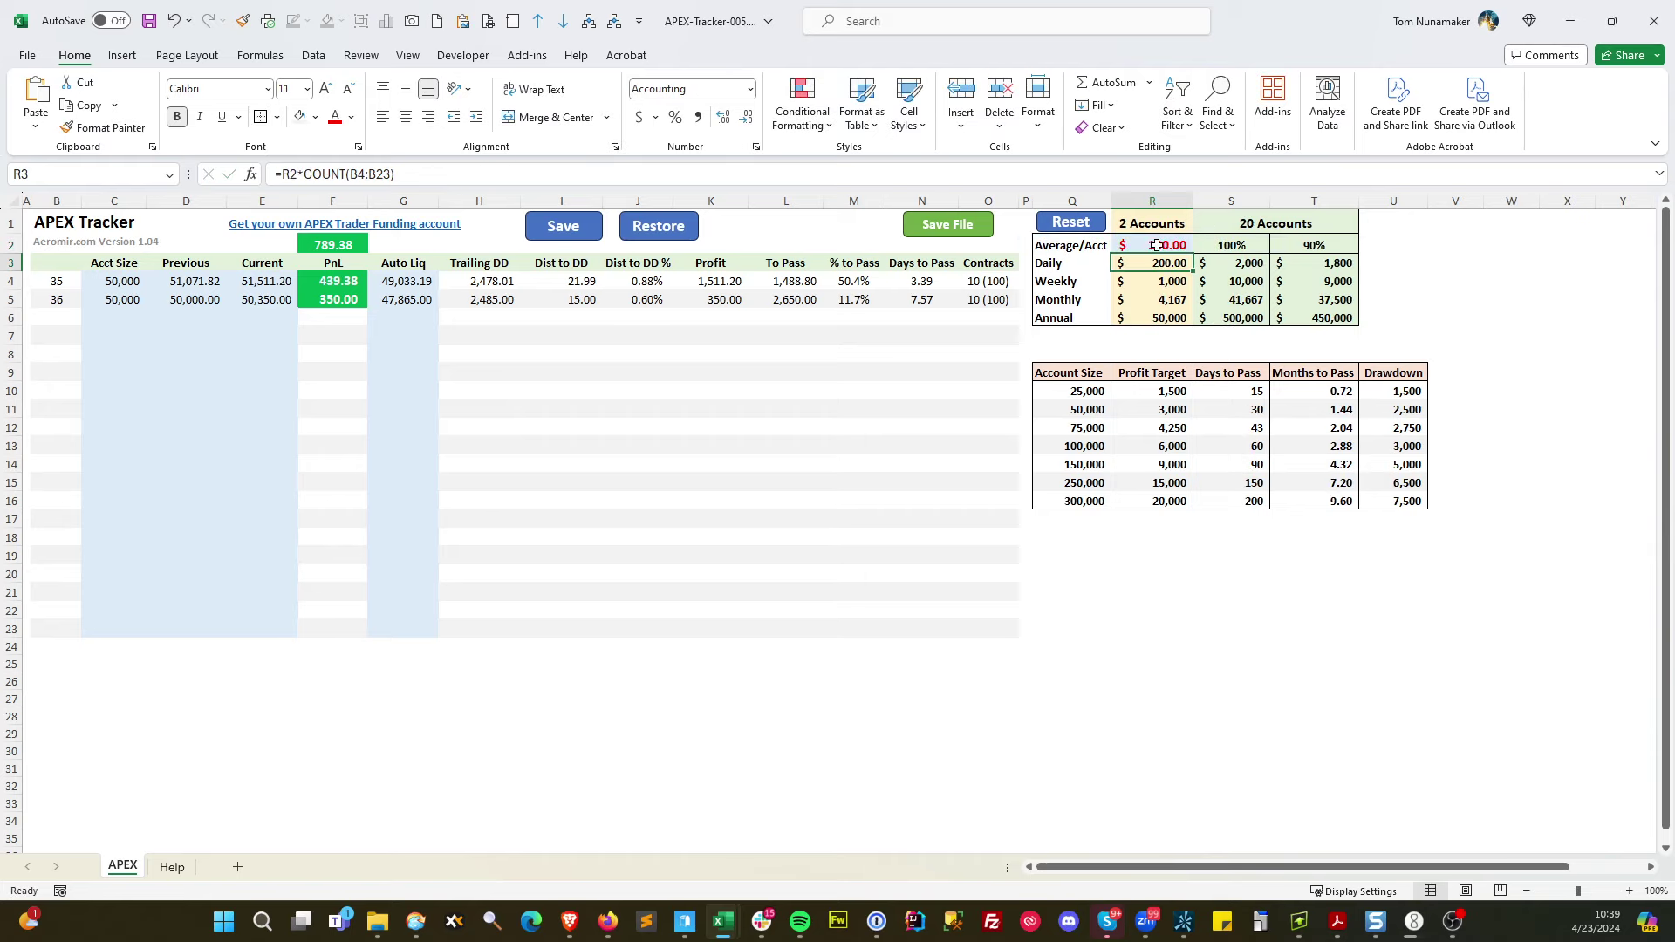
key("Up")
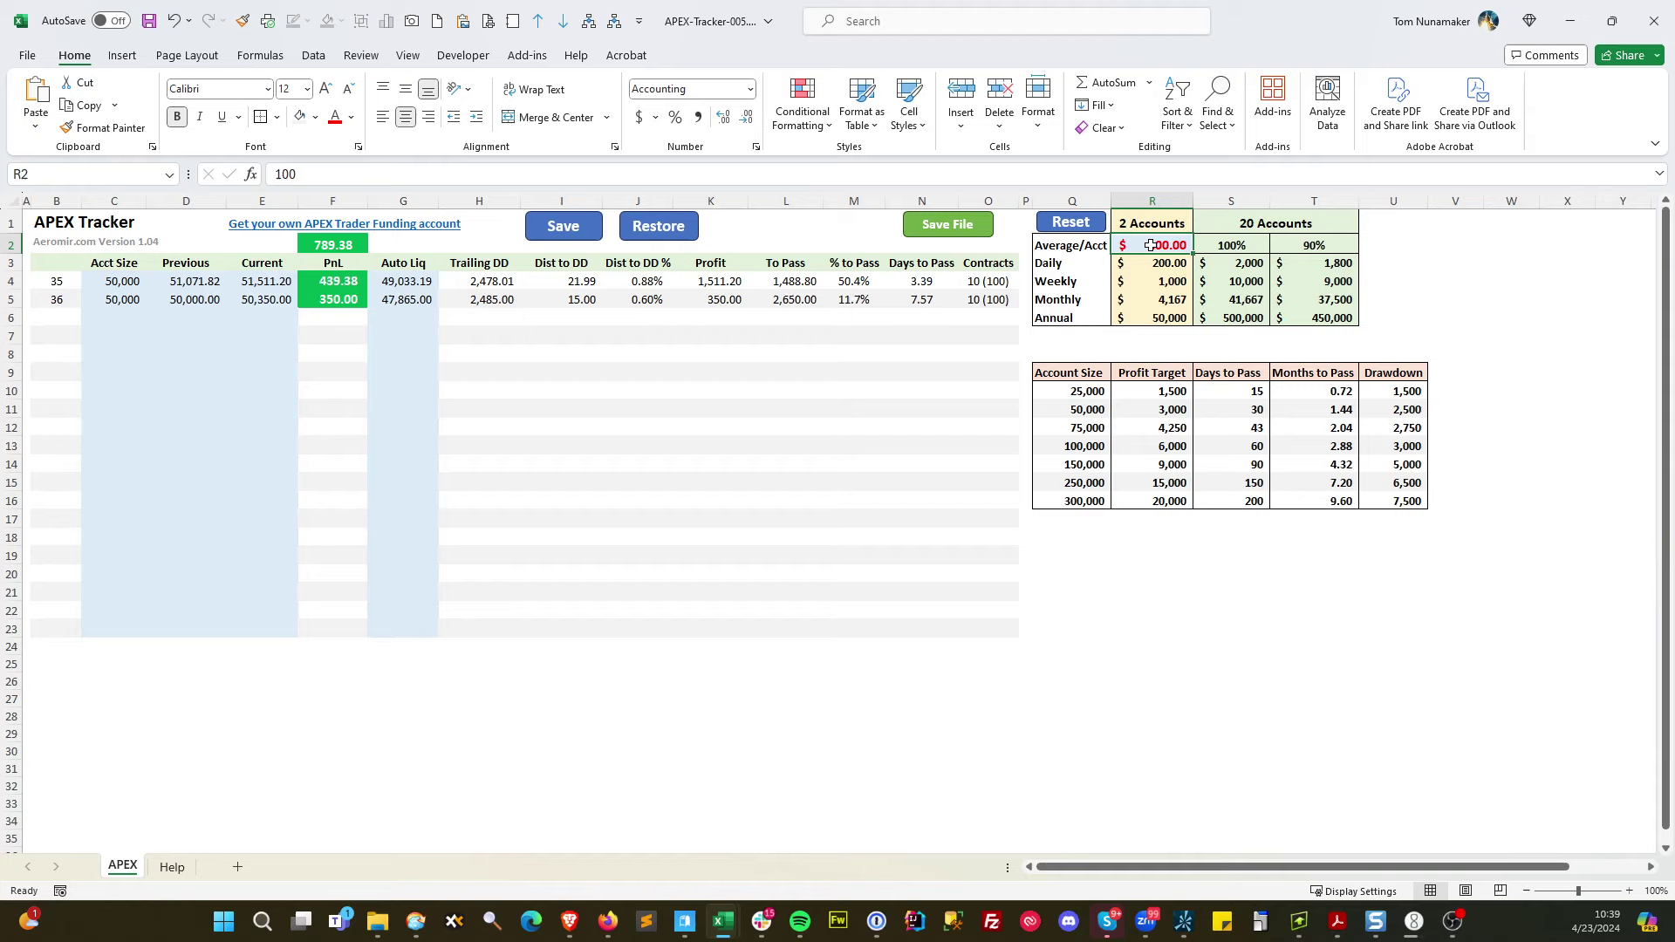
Reset R2 to its calculated average and save the workbook with the Save File button
left_click(1080, 225)
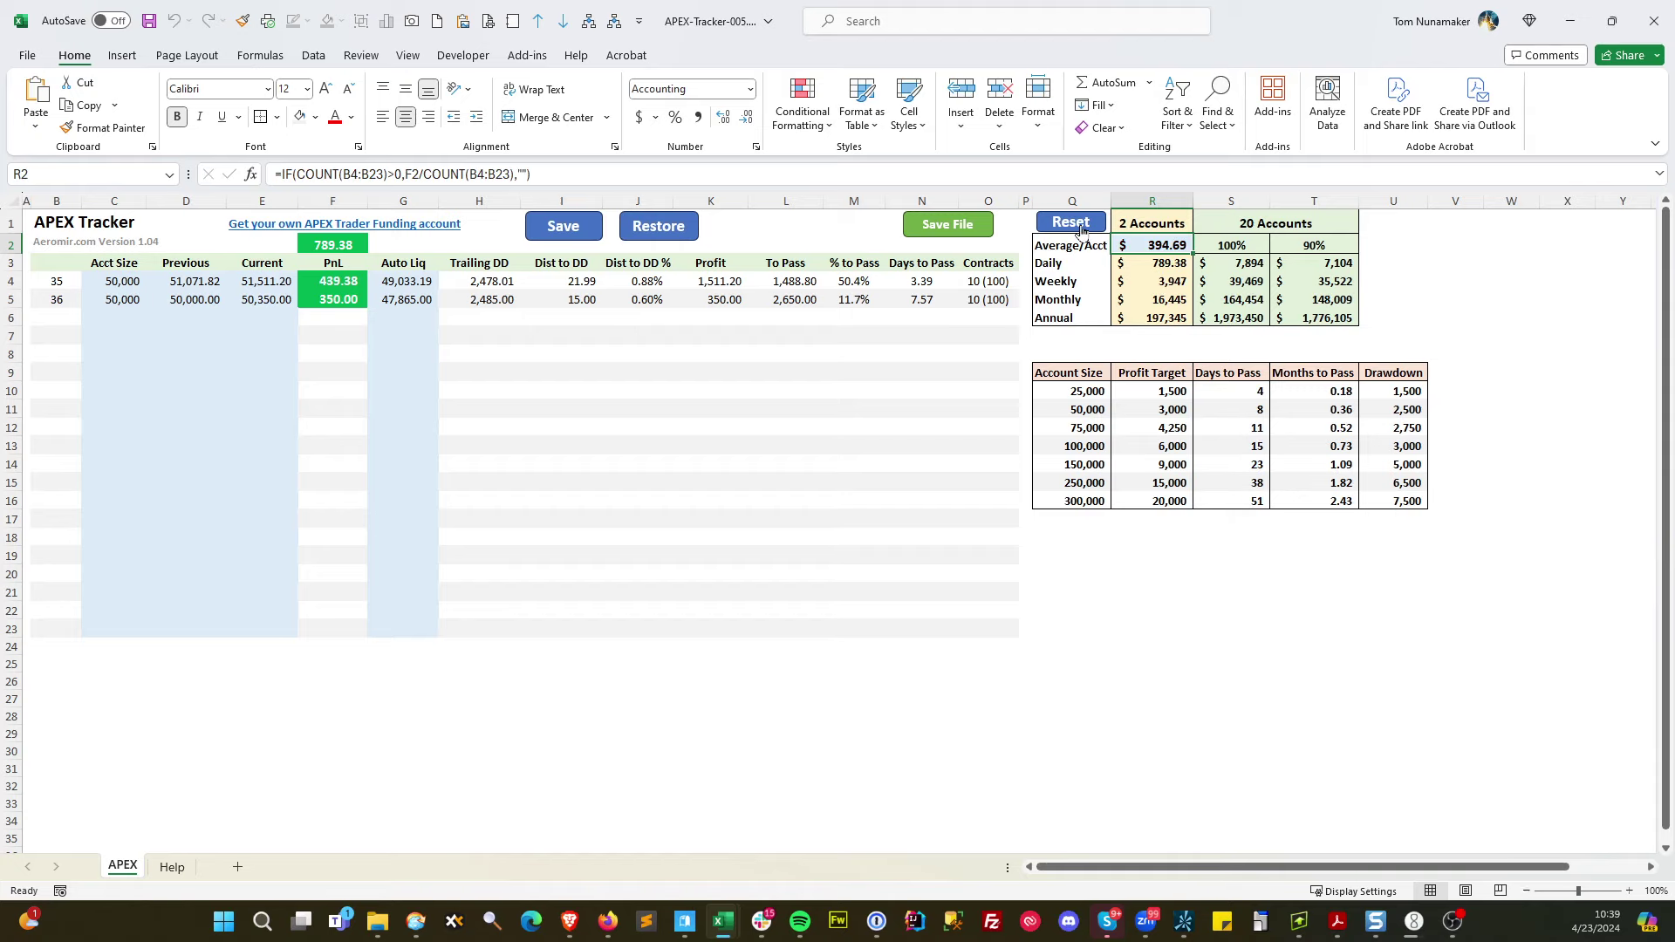
left_click(933, 230)
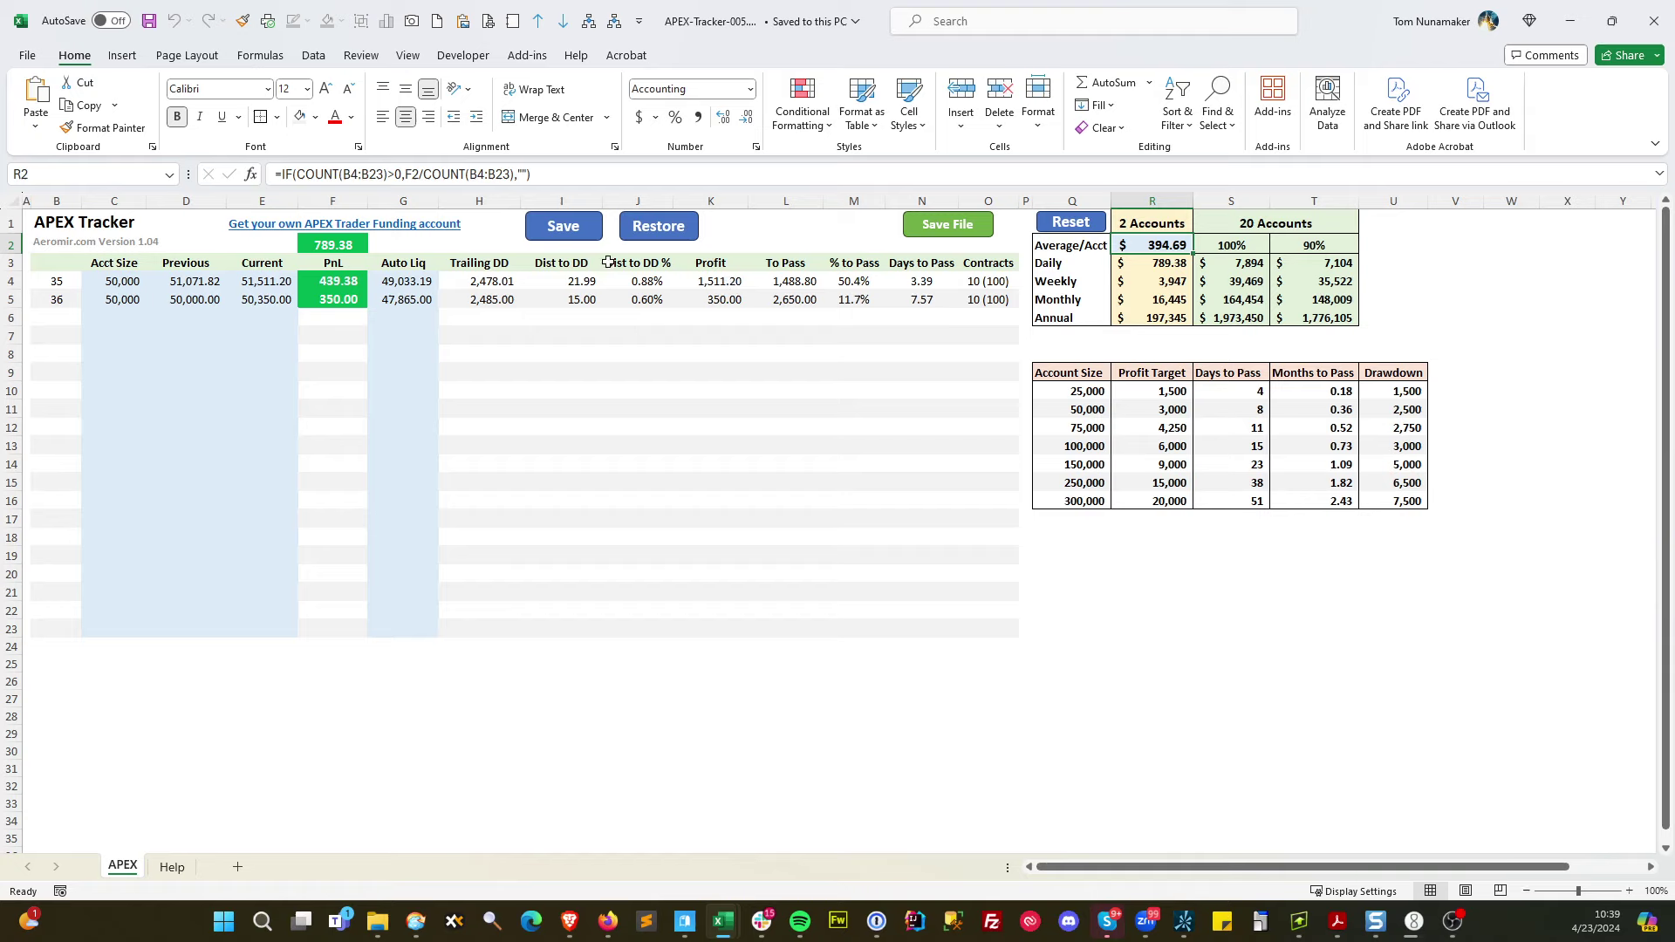
left_click(563, 231)
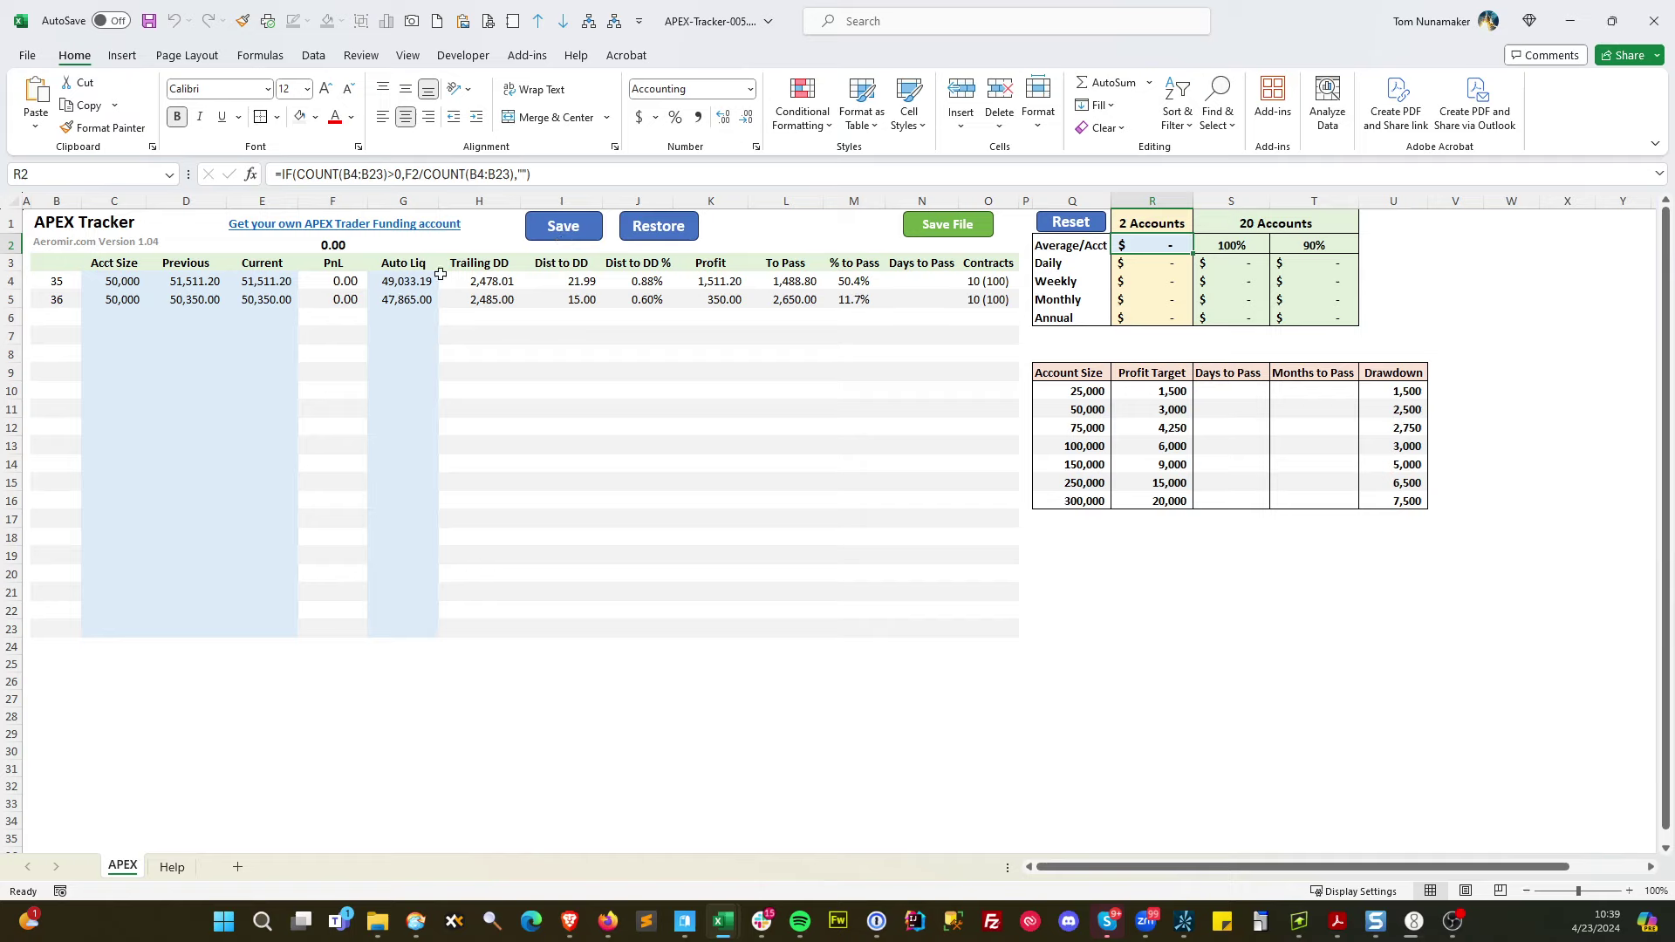
left_click(669, 229)
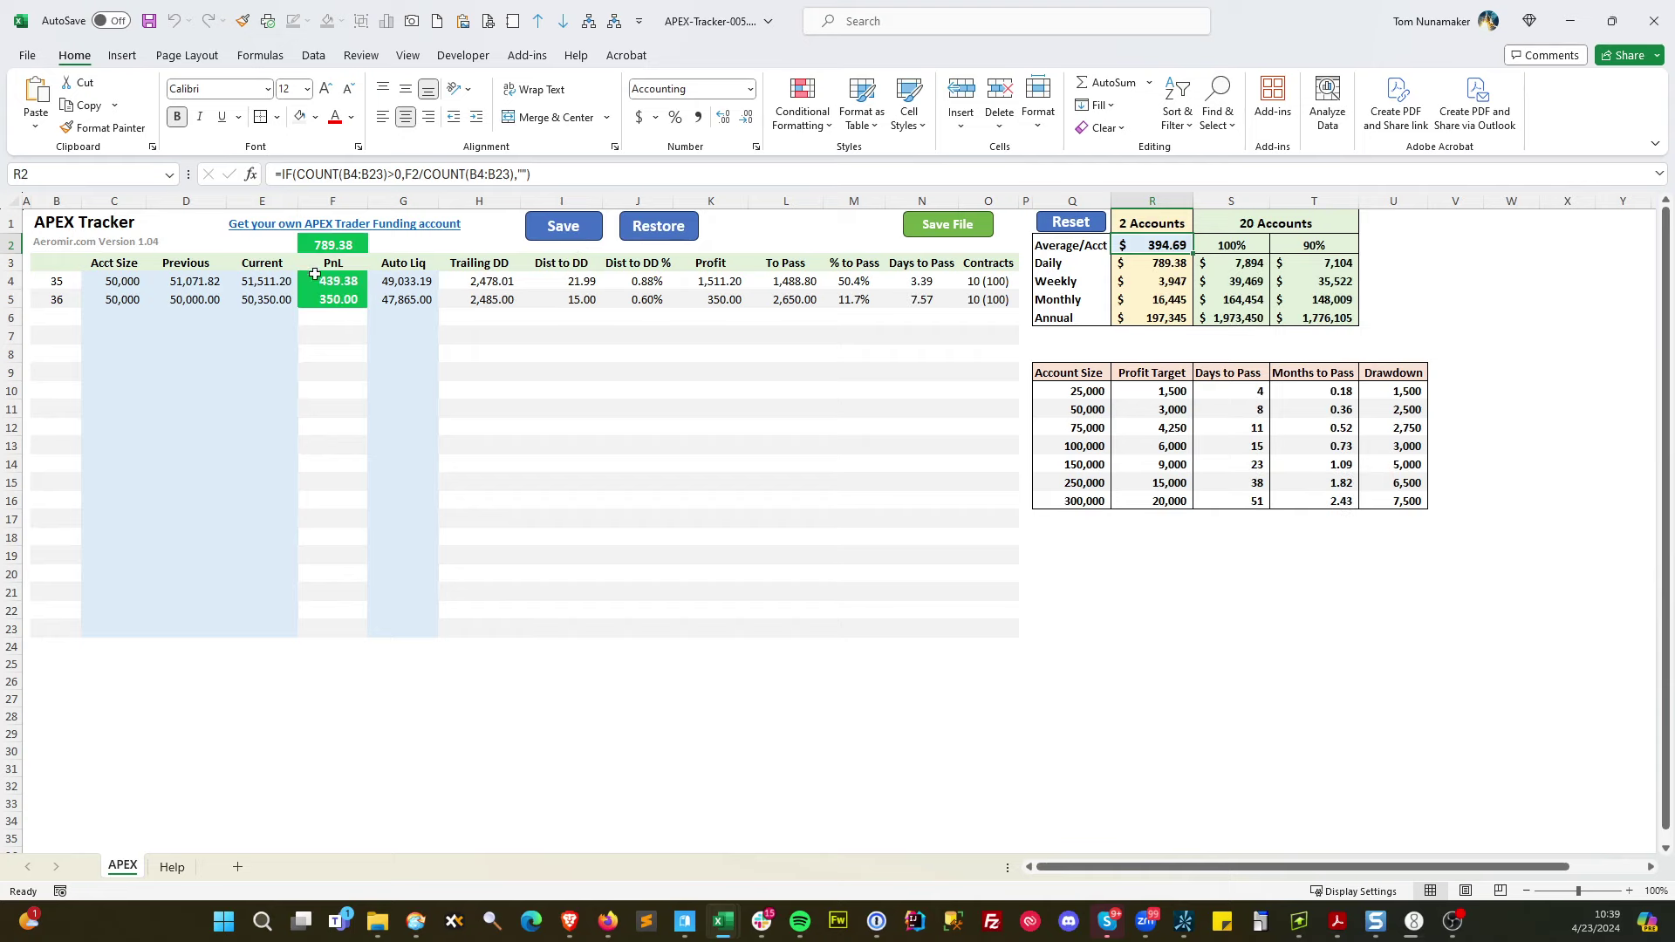
left_click(561, 234)
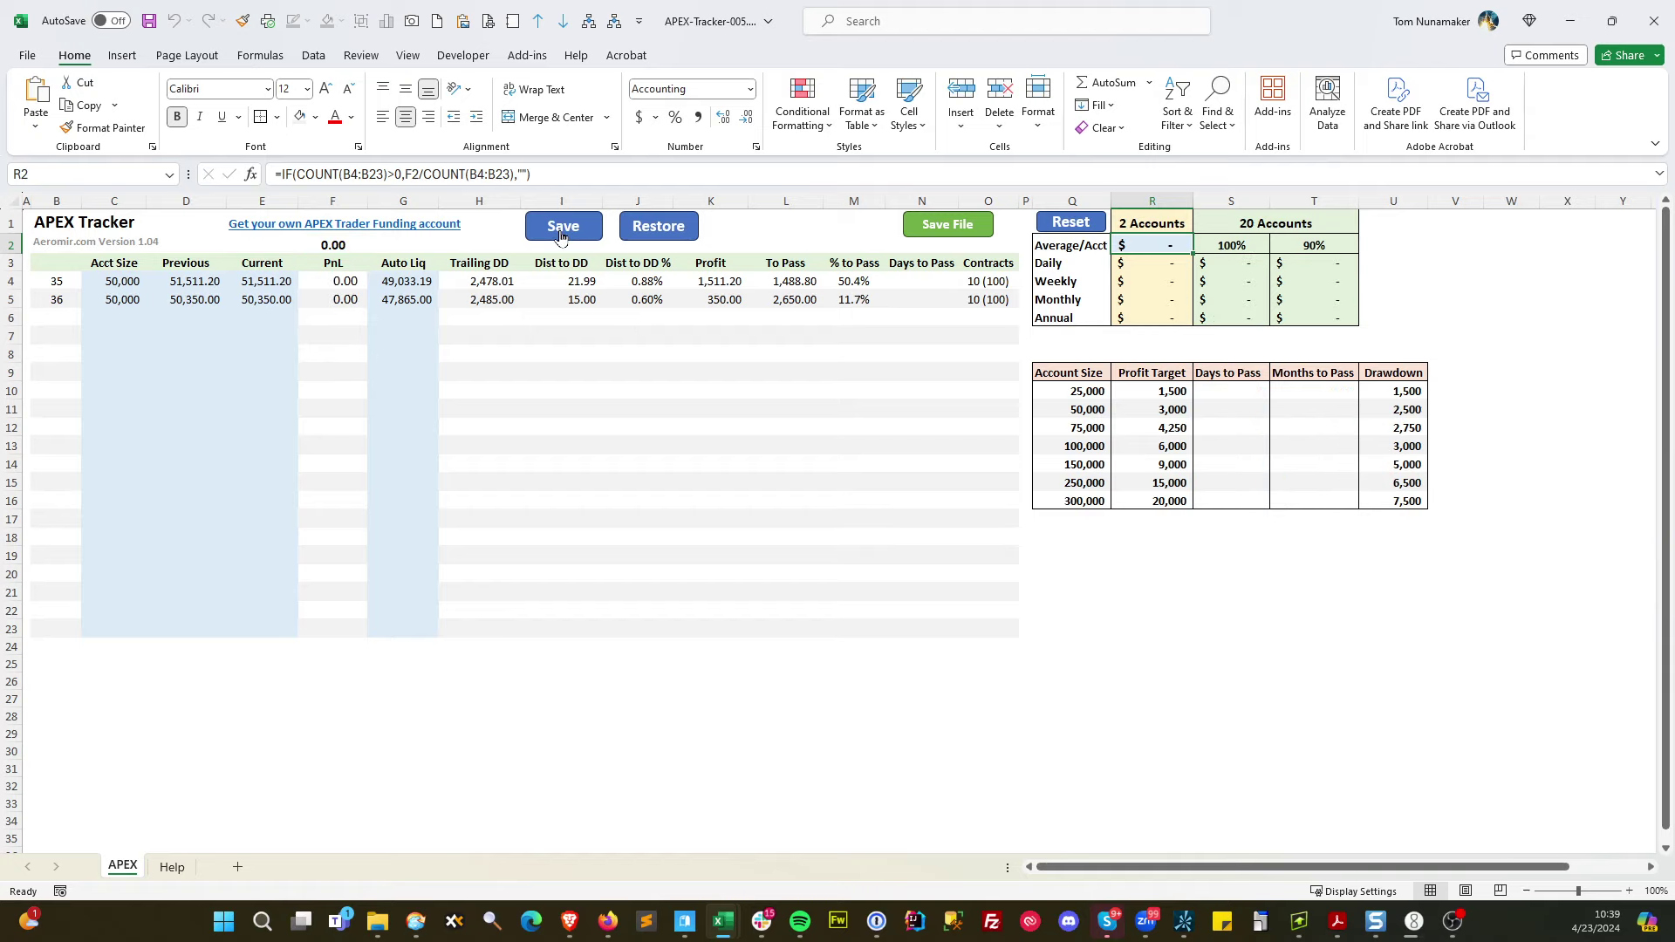
left_click(651, 237)
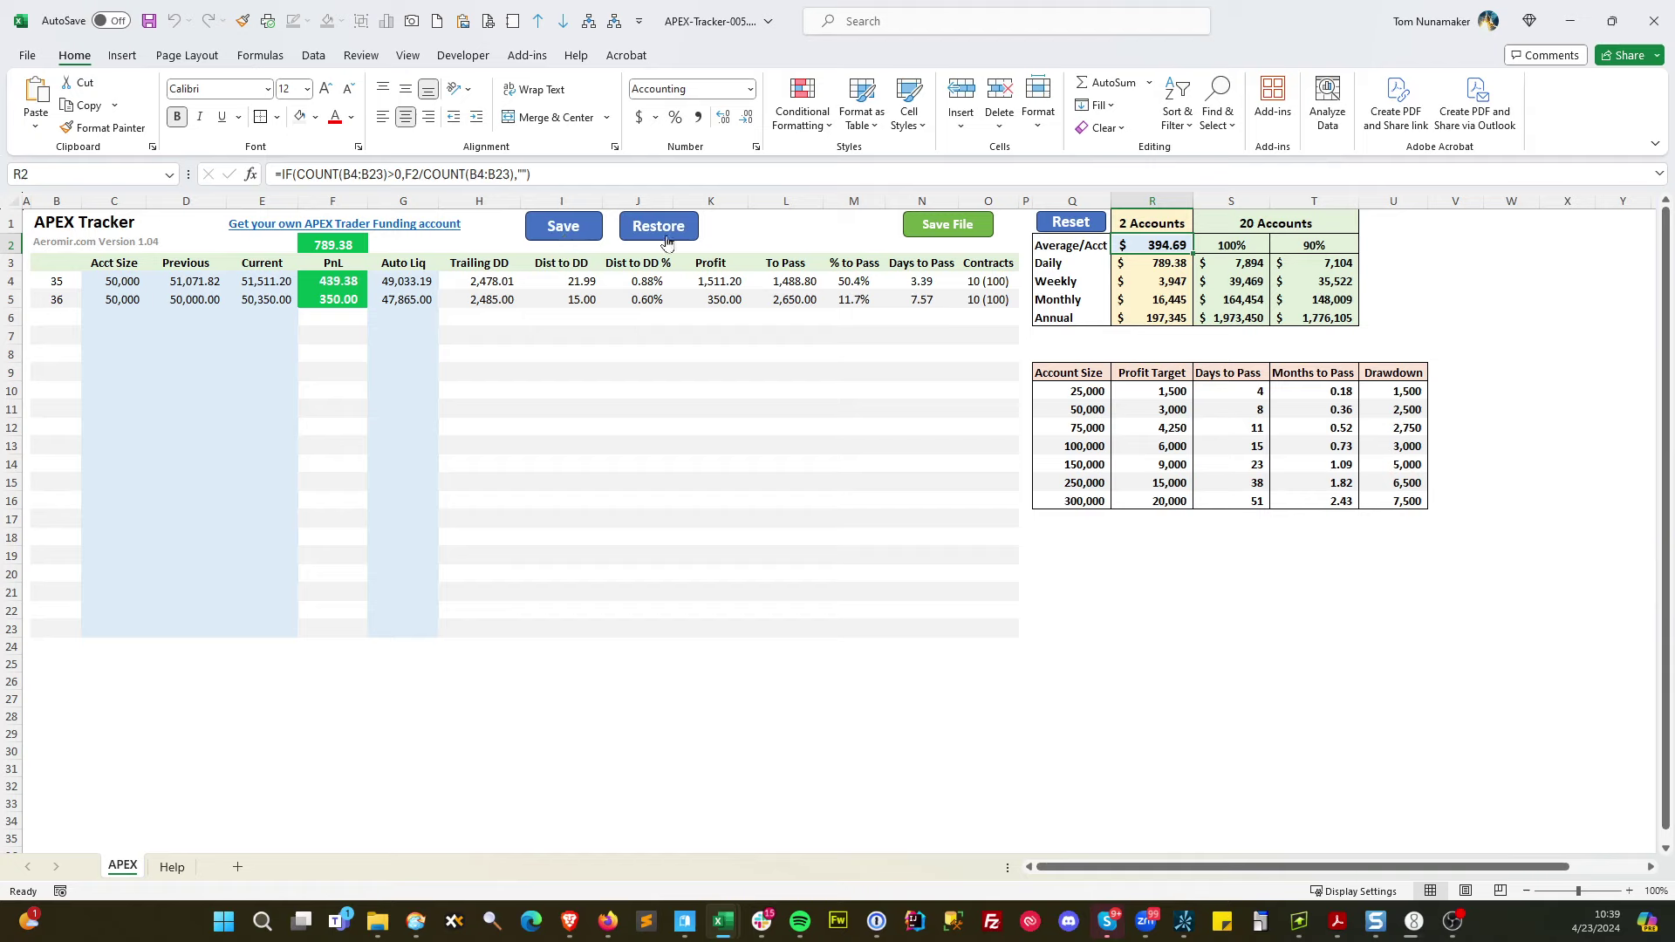